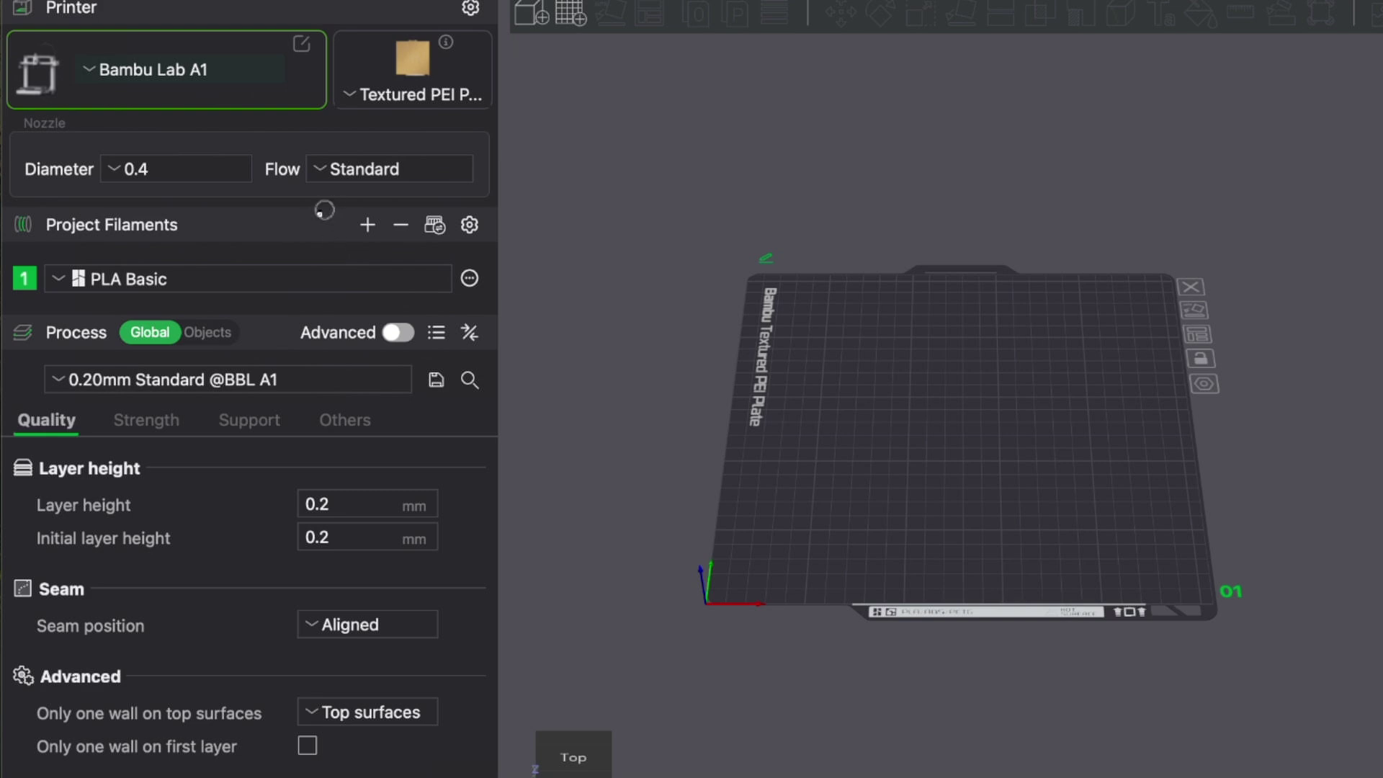
Add a second PLA Basic filament to the project filaments.
click(367, 224)
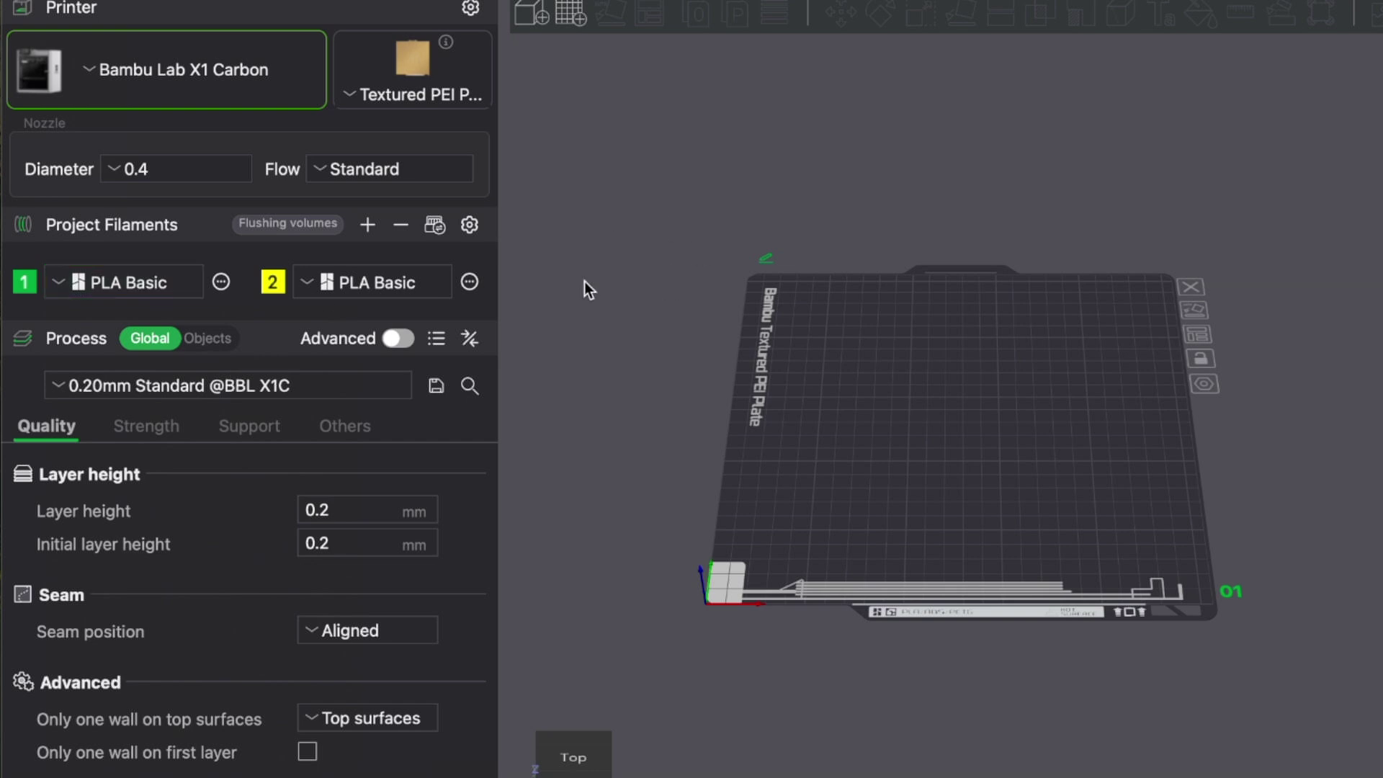
right_click(863, 387)
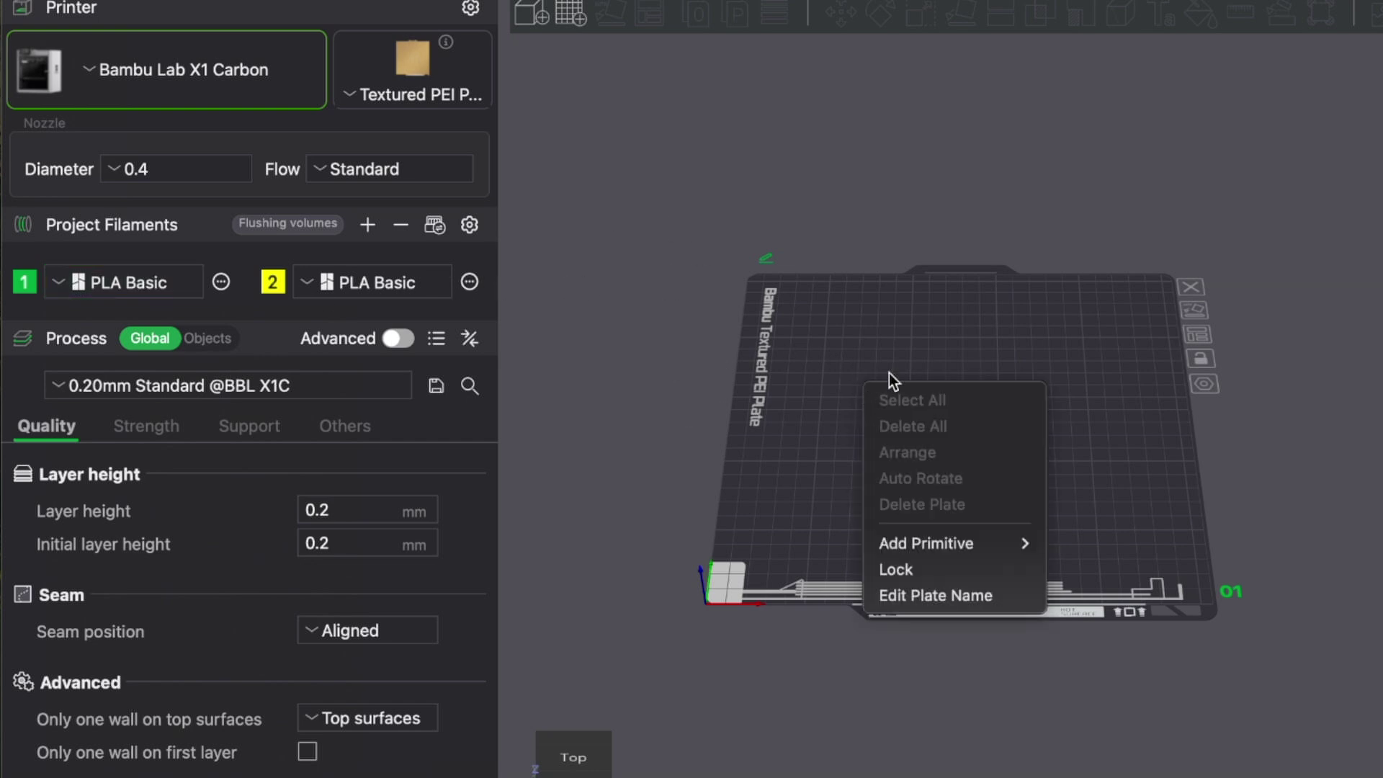
click(734, 378)
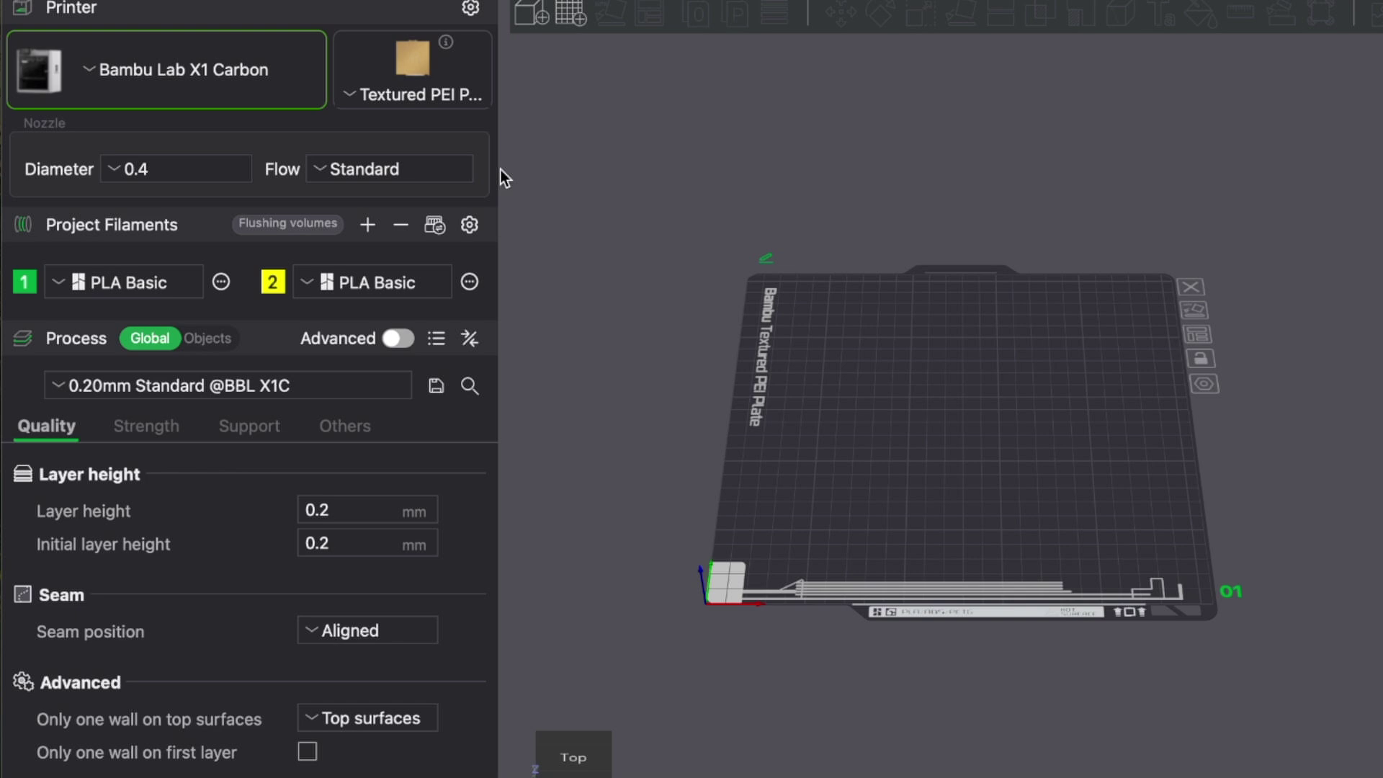
Keep the process settings in global scope and turn on the advanced parameters.
click(207, 338)
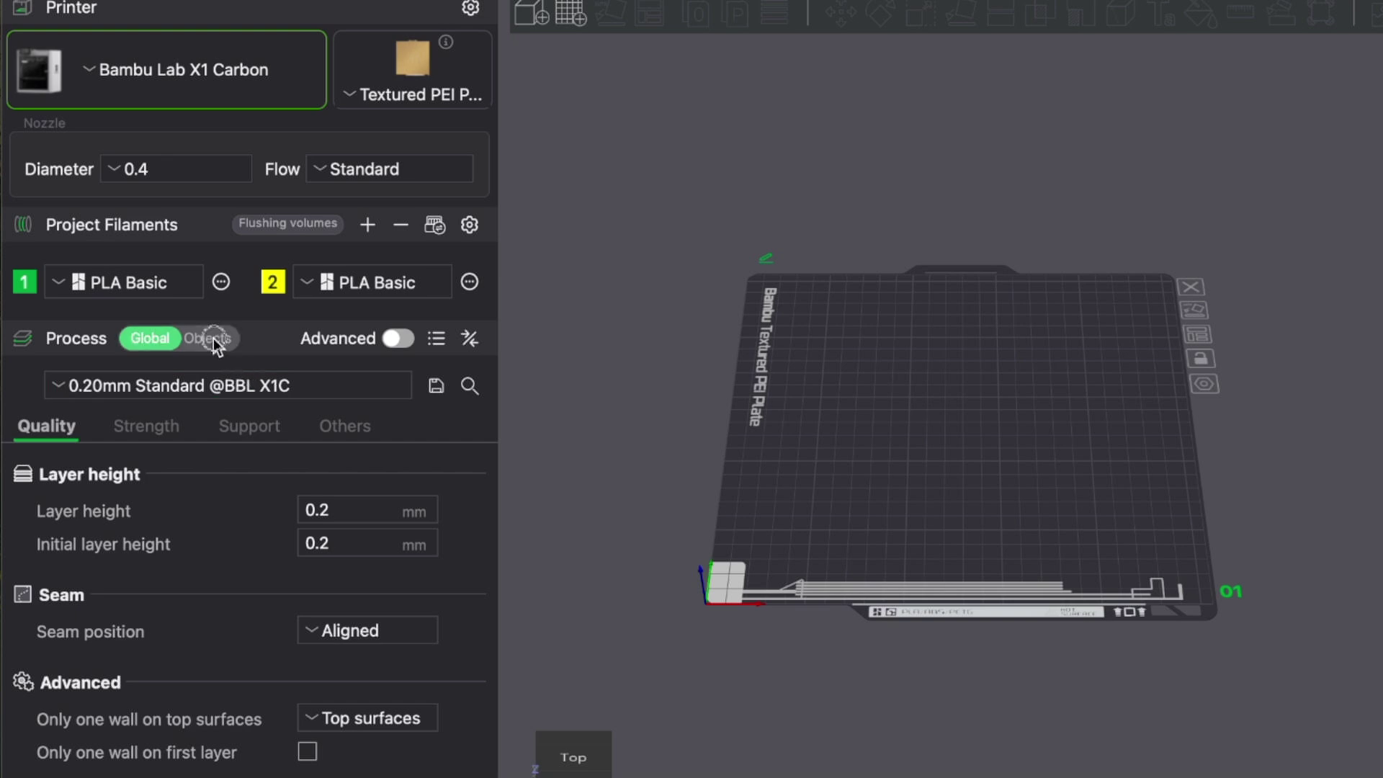
click(143, 337)
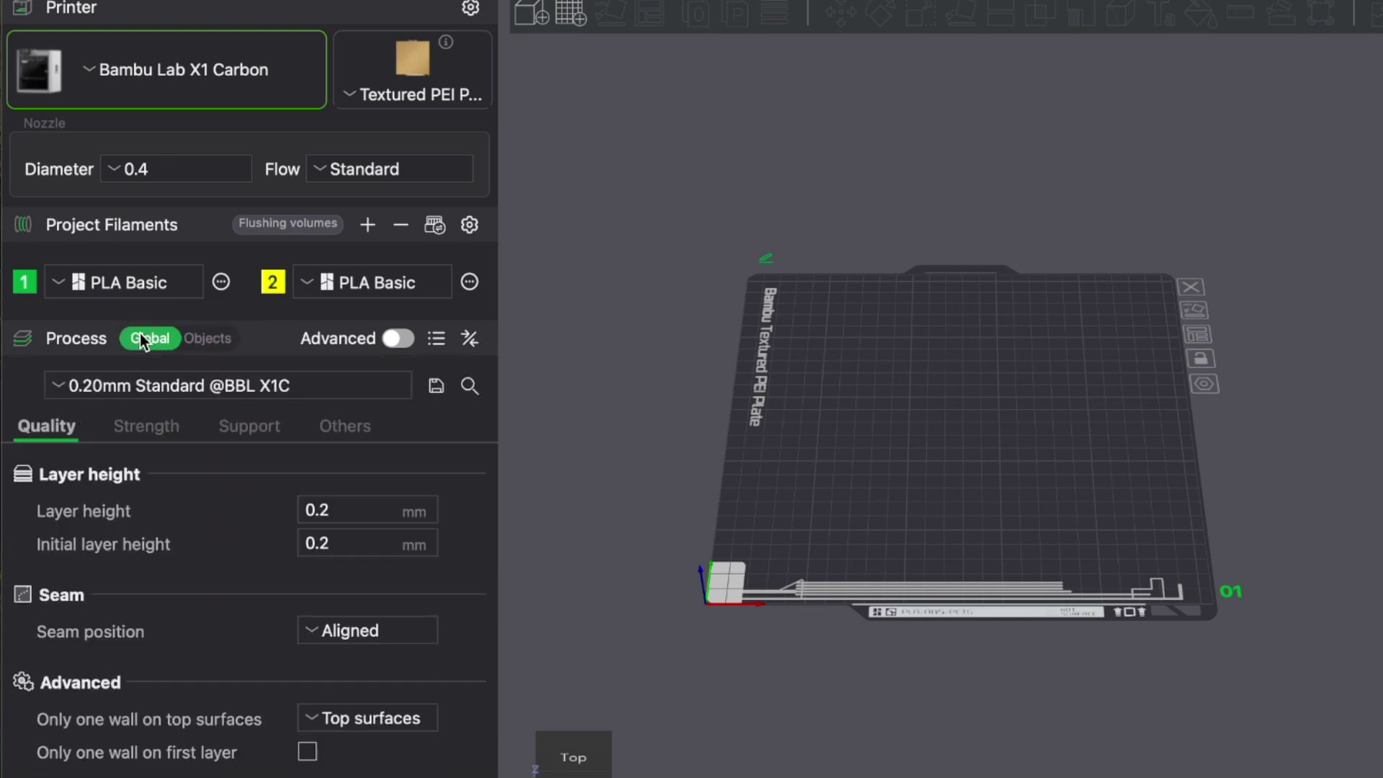
click(404, 338)
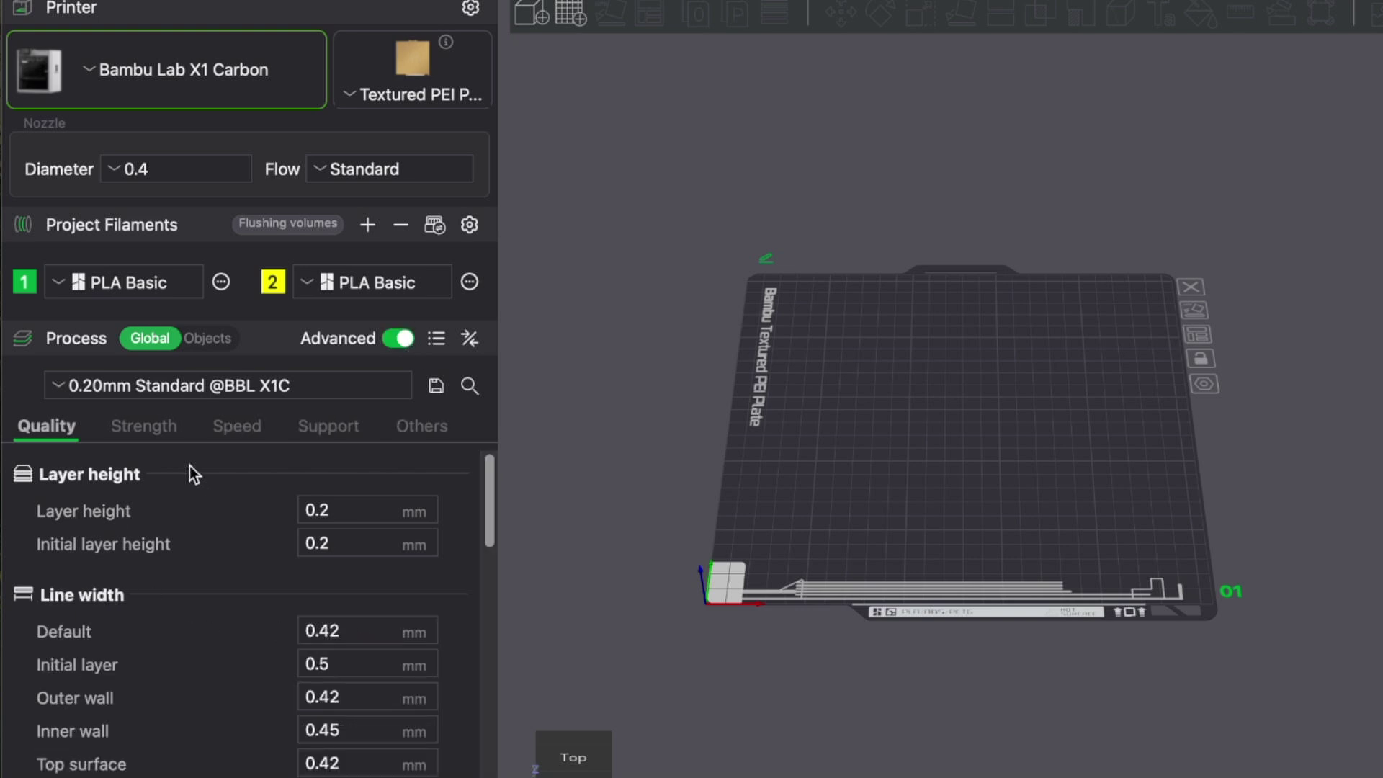
Look through the advanced strength, speed and support settings of the 0.20mm Standard process.
click(168, 436)
click(256, 436)
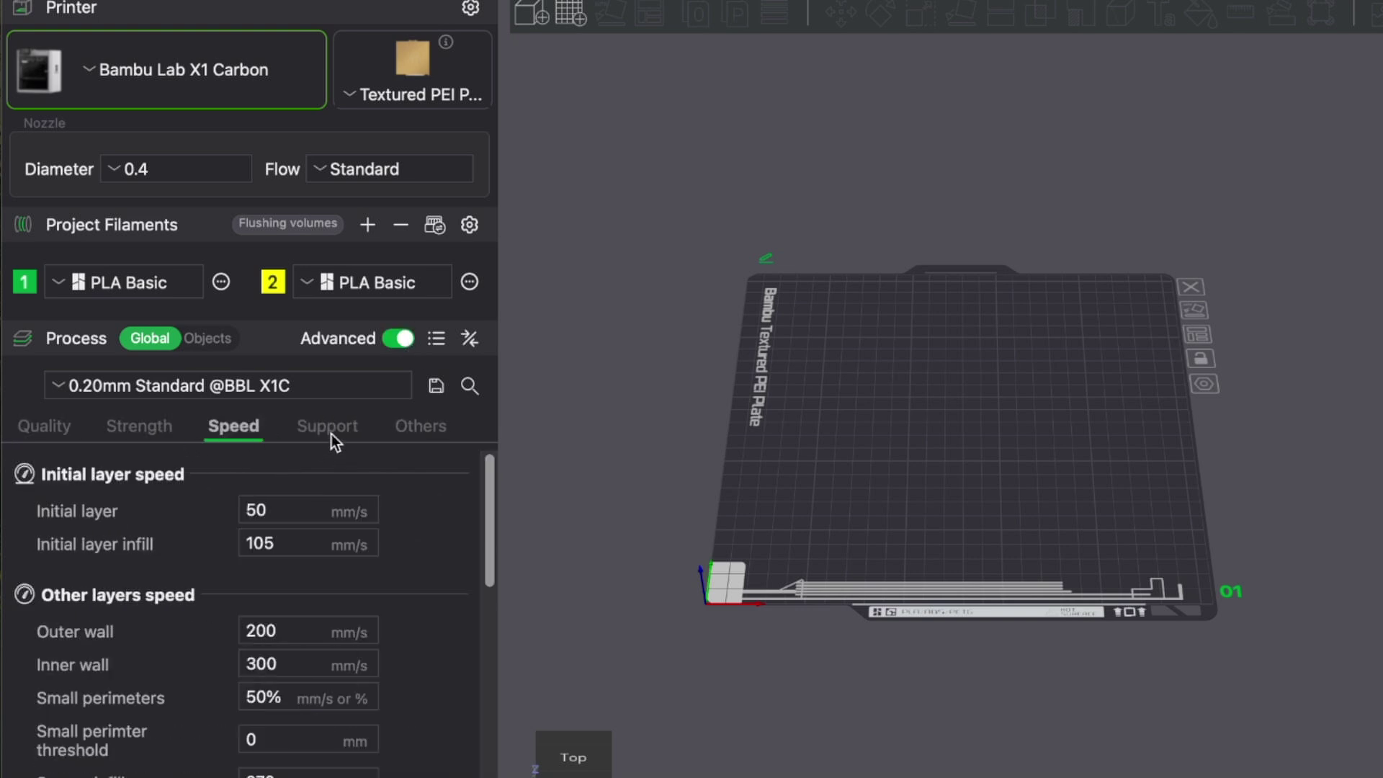
click(331, 434)
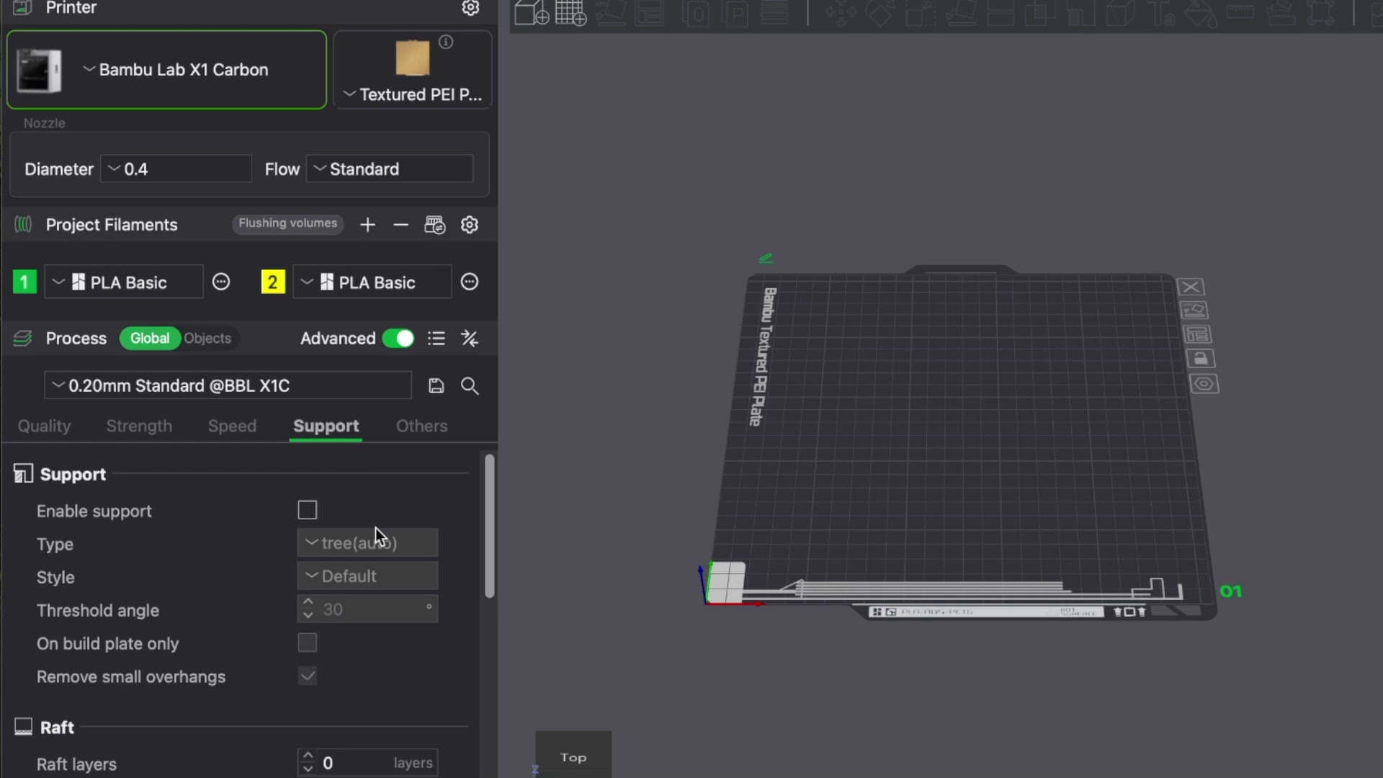
scroll(361, 610, down, 3)
scroll(362, 610, up, 3)
scroll(362, 610, down, 3)
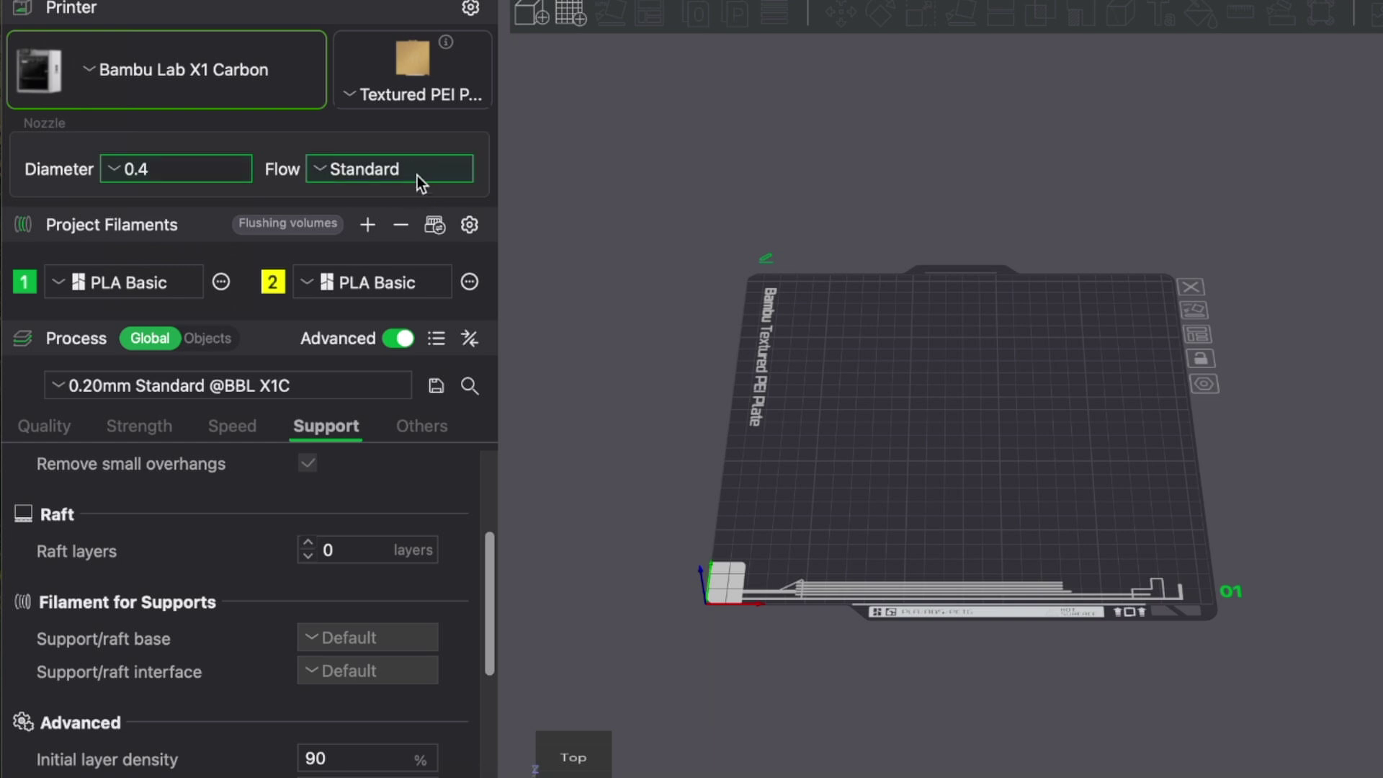
right_click(851, 402)
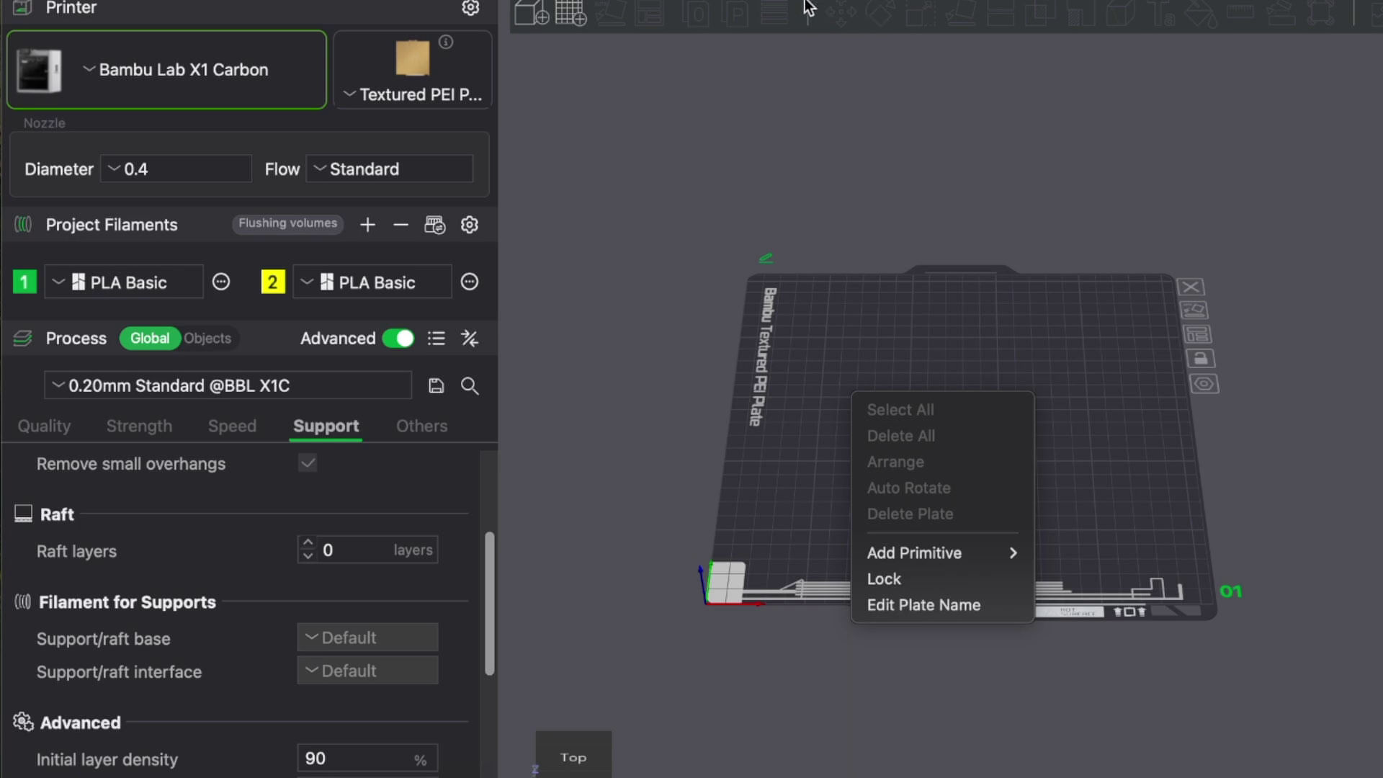
key(Escape)
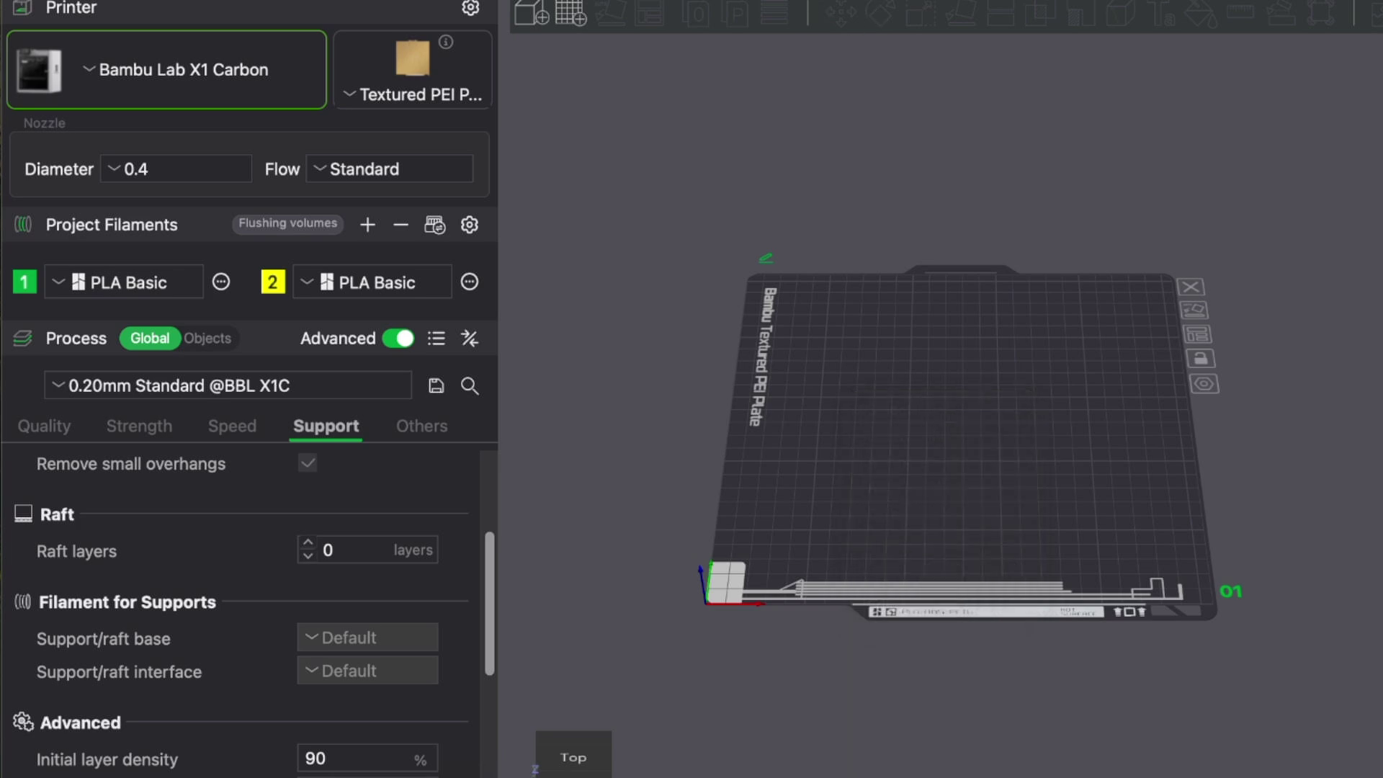
click(548, 4)
click(538, 3)
scroll(911, 233, down, 2)
scroll(911, 233, up, 5)
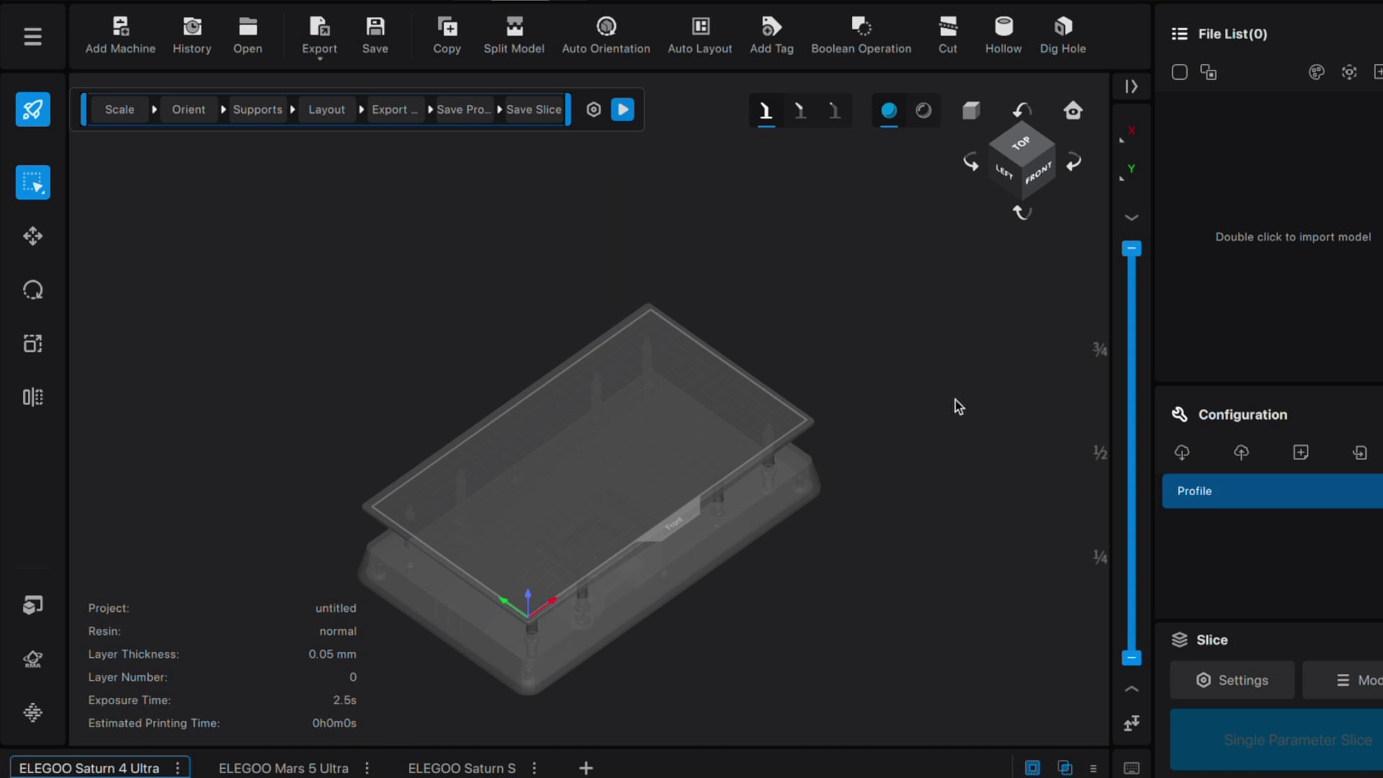
Start adding a new printer and browse the available Phrozen models.
scroll(1045, 393, down, 1)
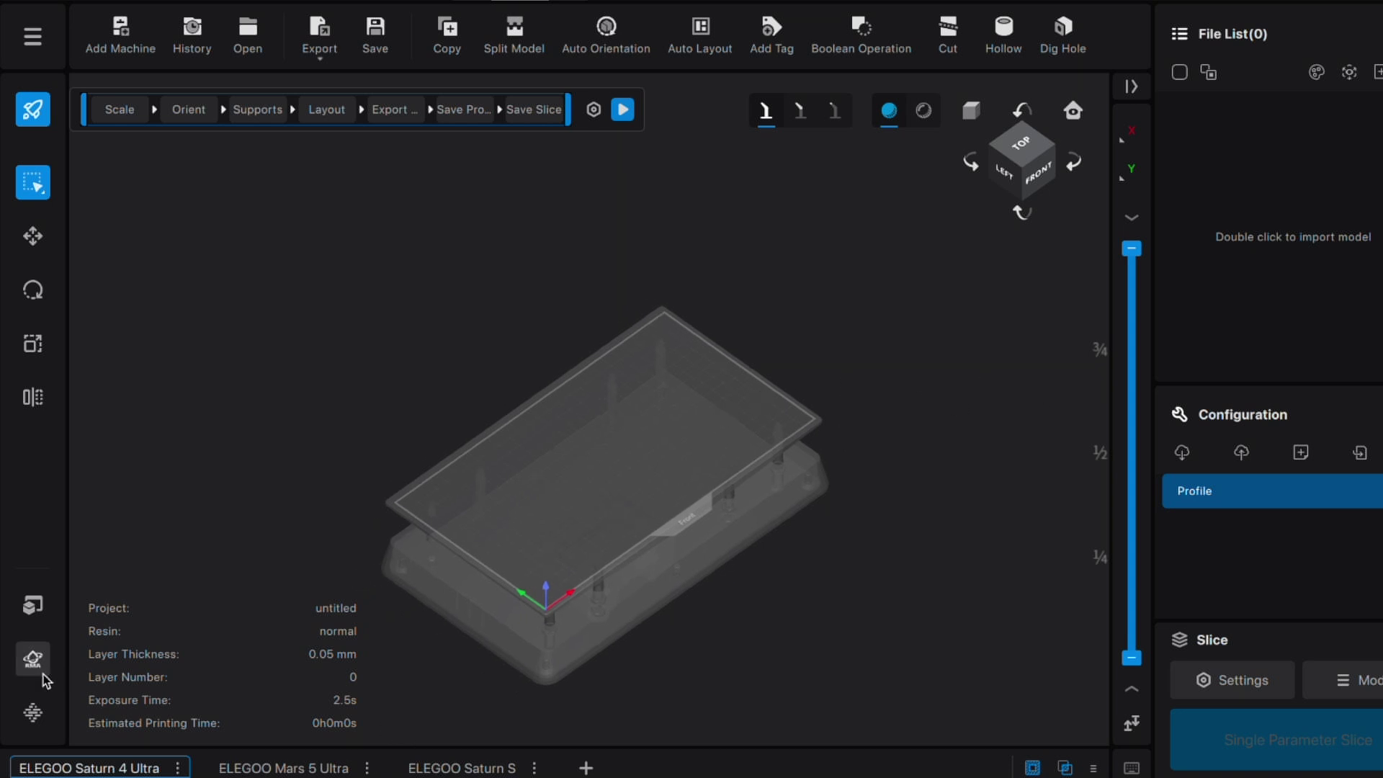
click(585, 768)
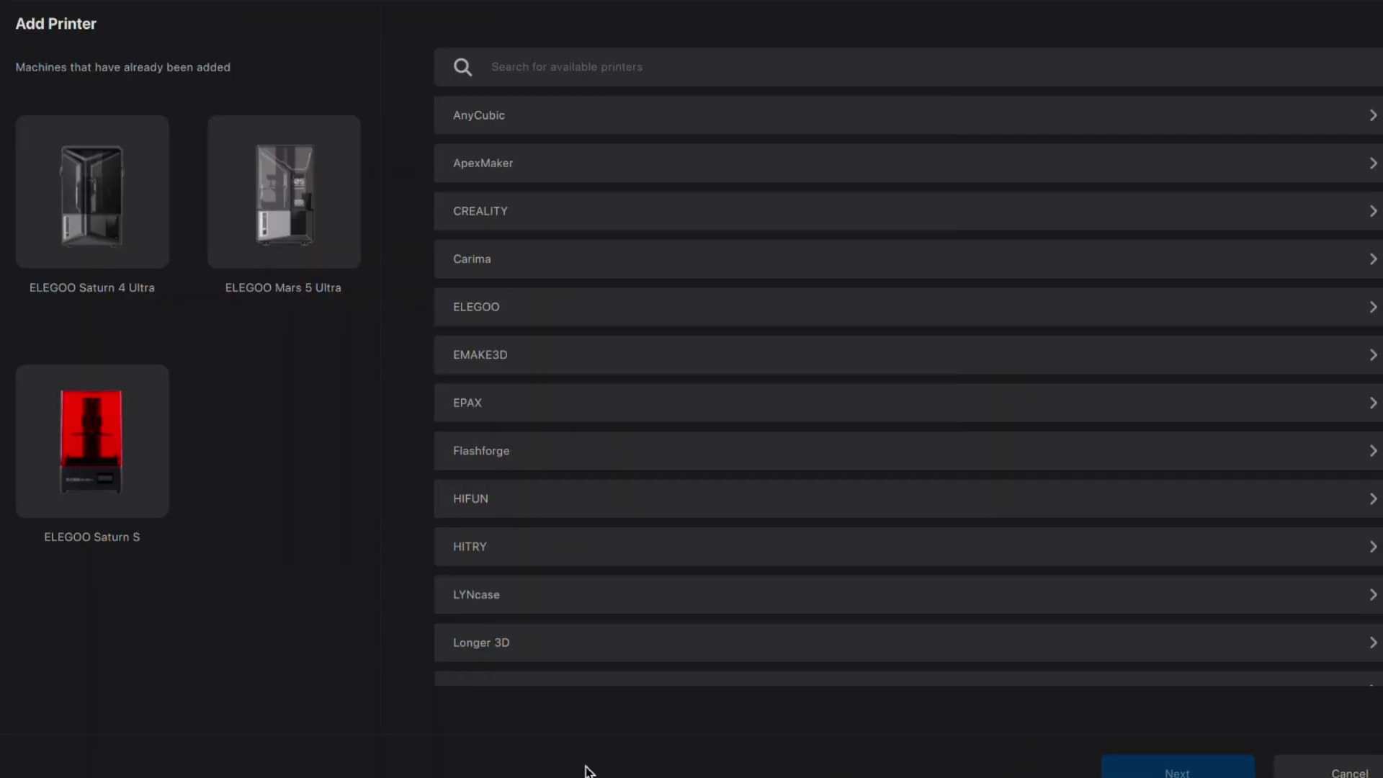
scroll(697, 503, down, 10)
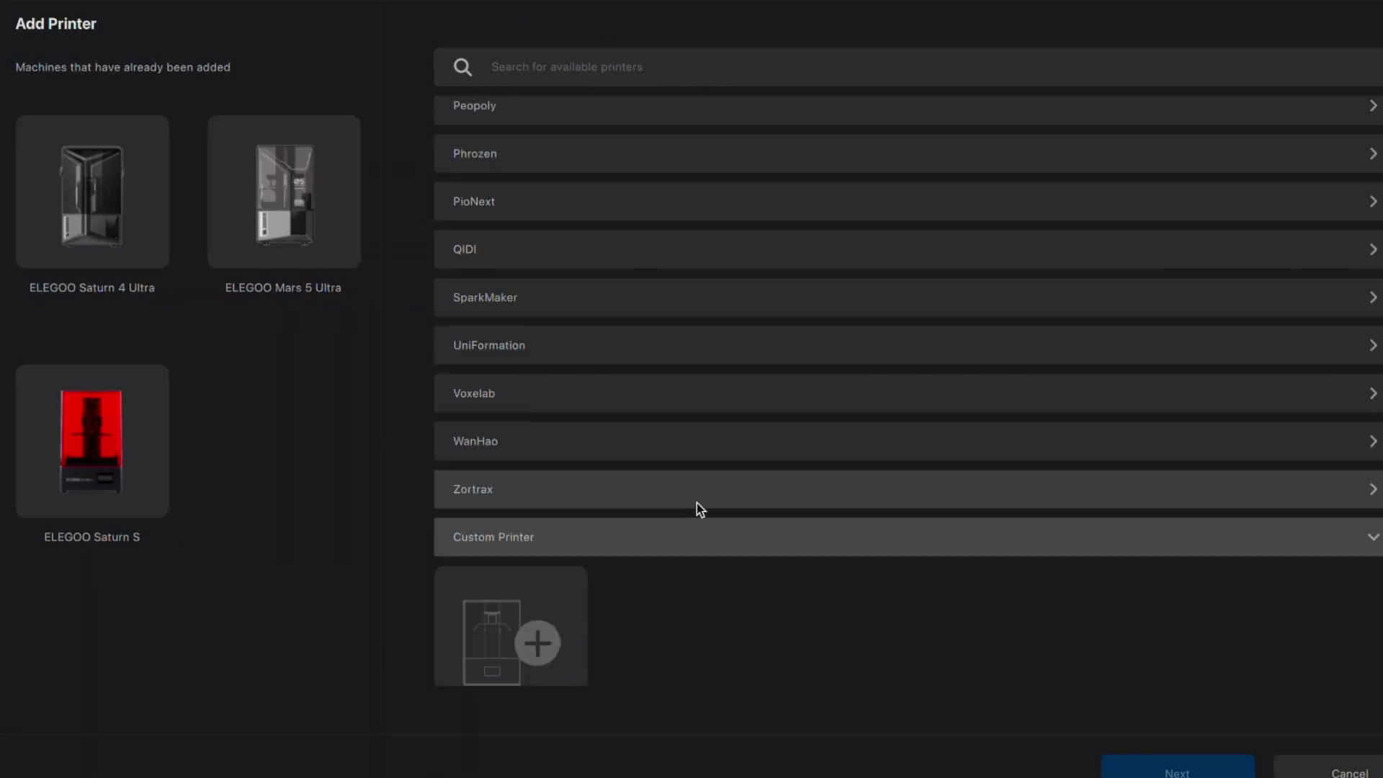
scroll(698, 503, up, 6)
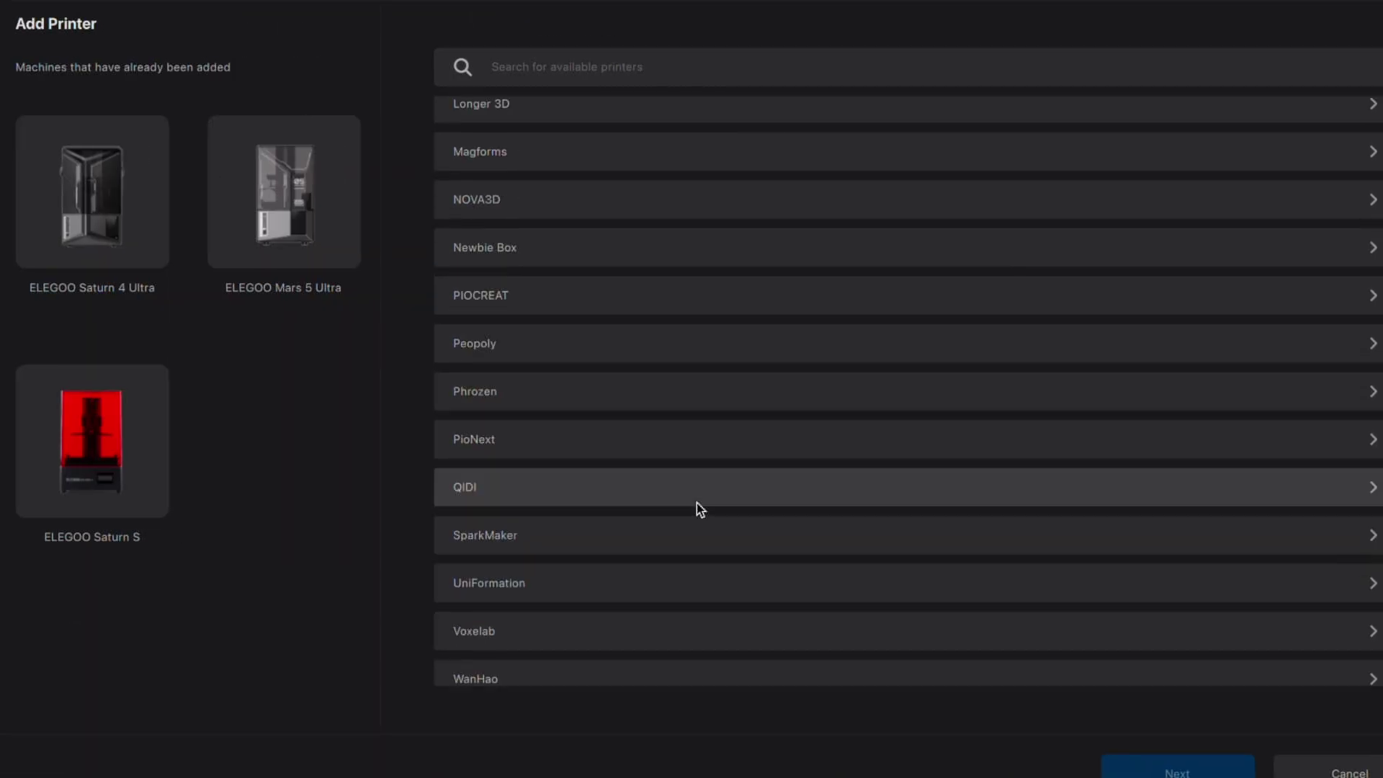
click(703, 499)
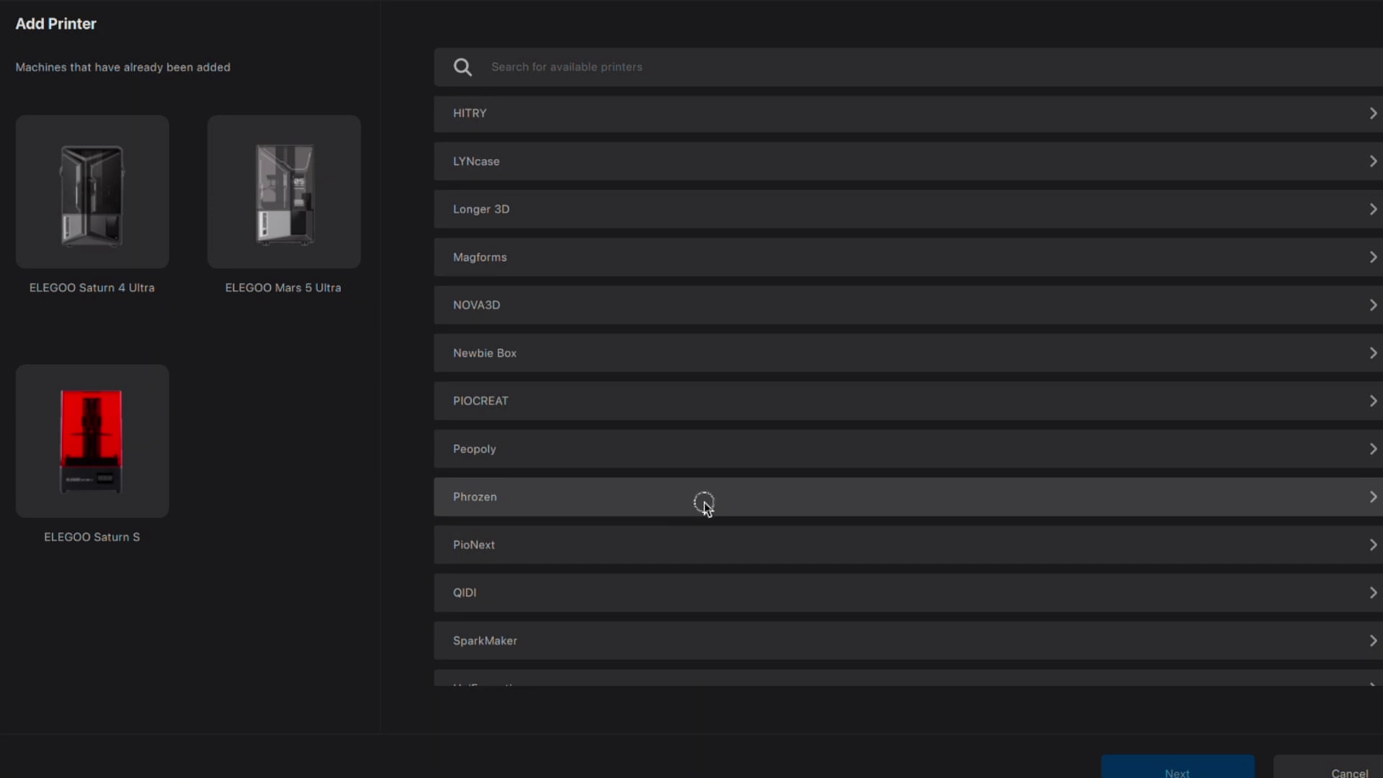
scroll(780, 556, down, 6)
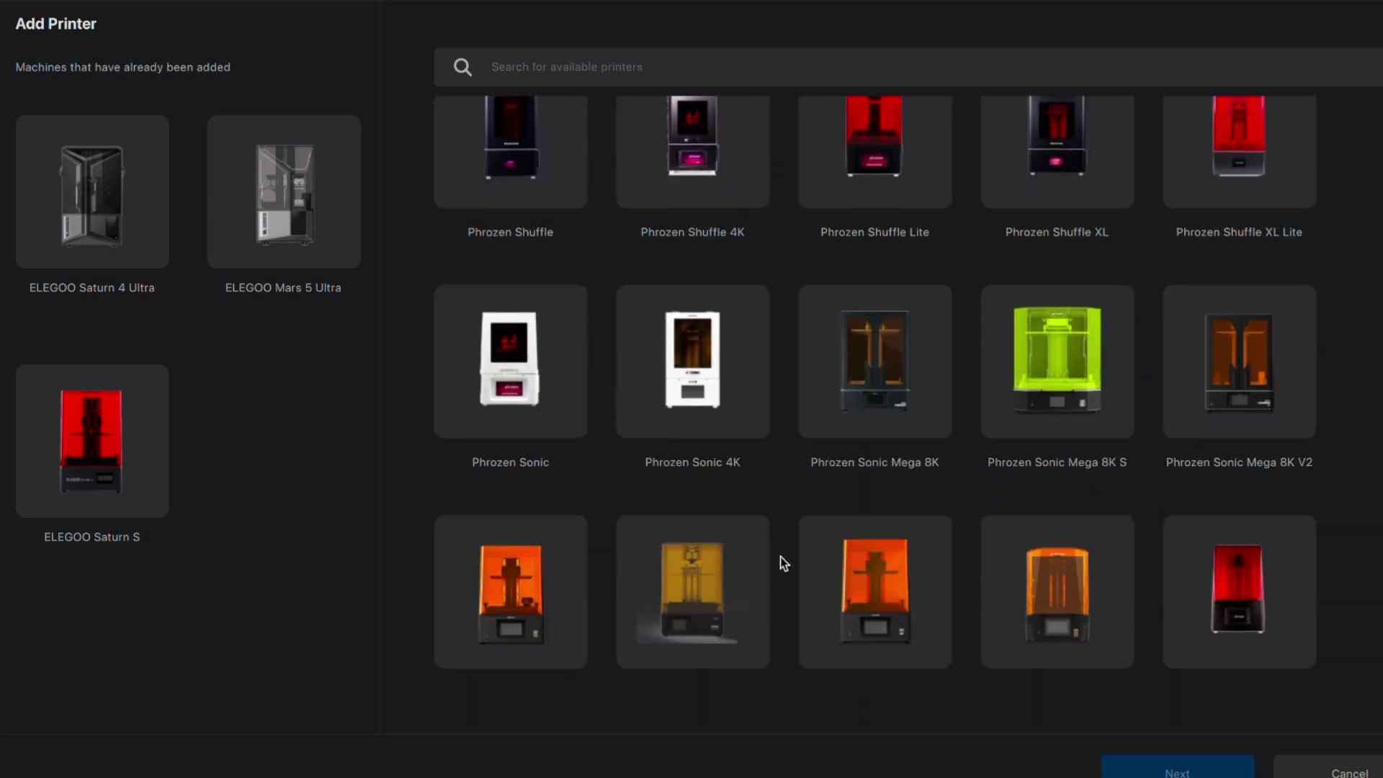
Add the Phrozen Sonic Mega 8K S with its default slice settings and dismiss the update log.
click(1044, 391)
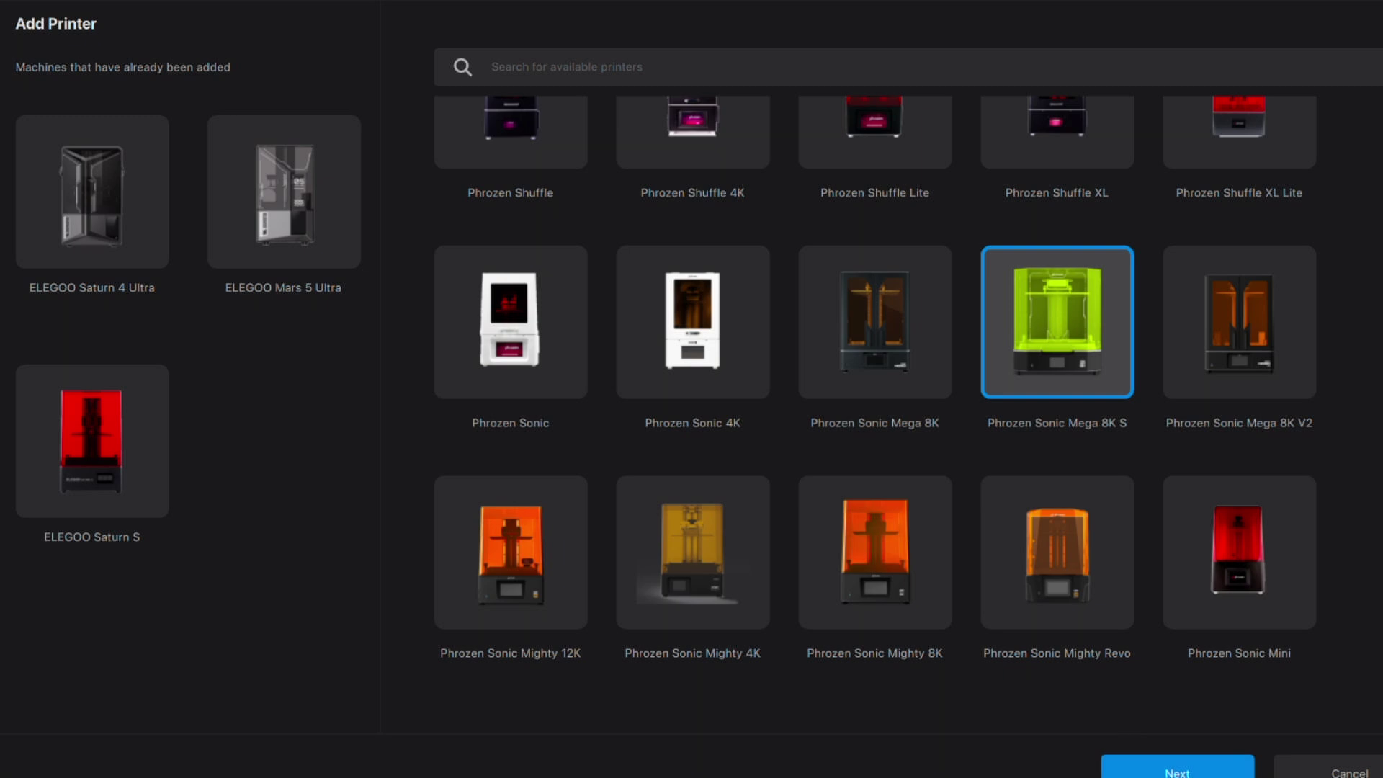
click(1177, 769)
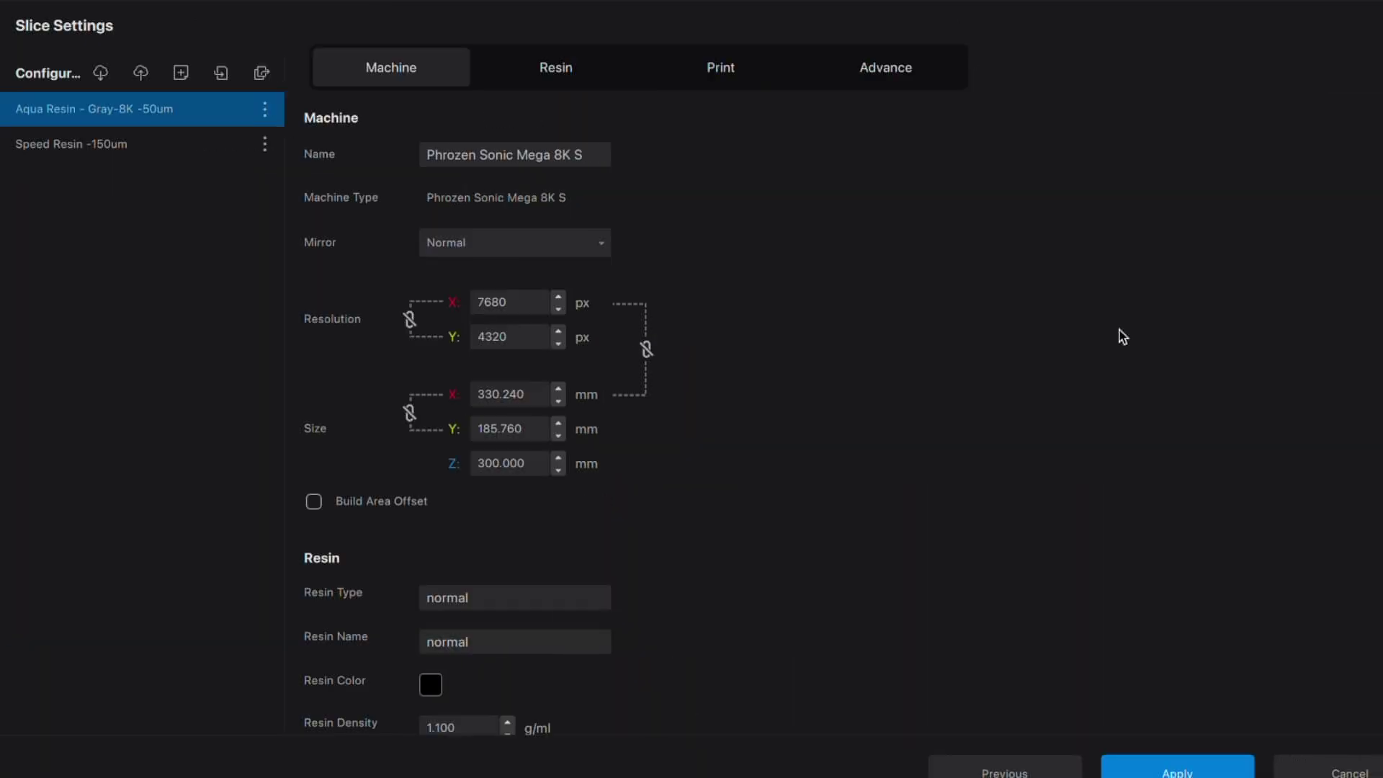
click(1196, 770)
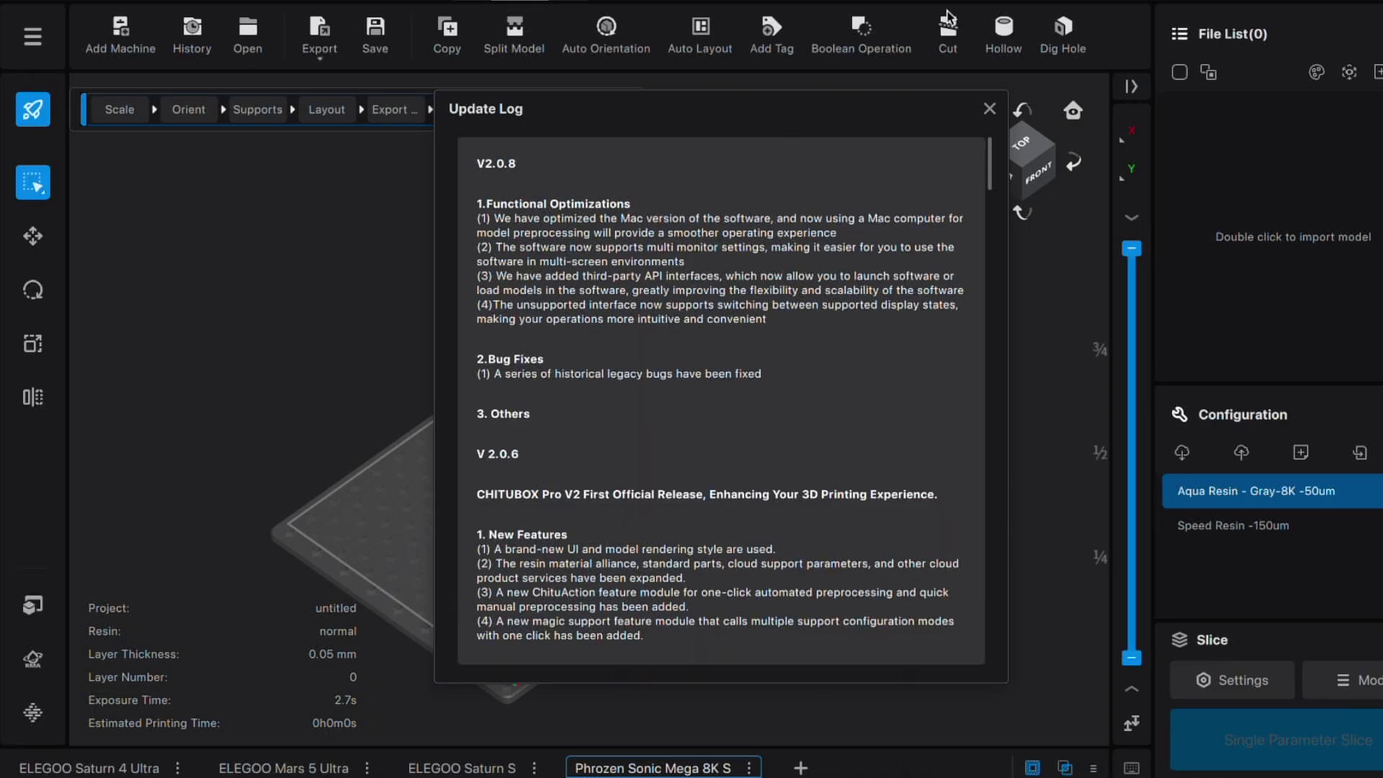
click(1003, 111)
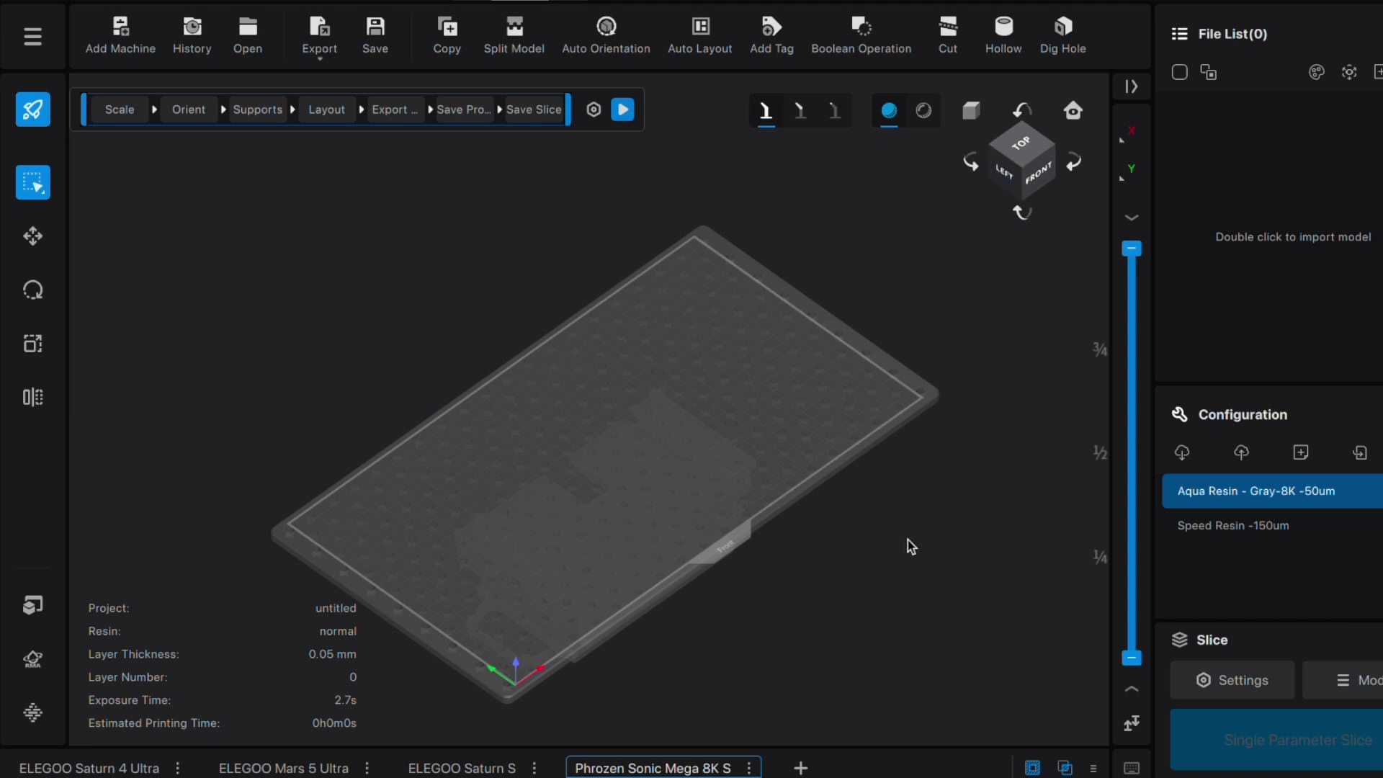
scroll(910, 547, up, 2)
scroll(909, 547, down, 1)
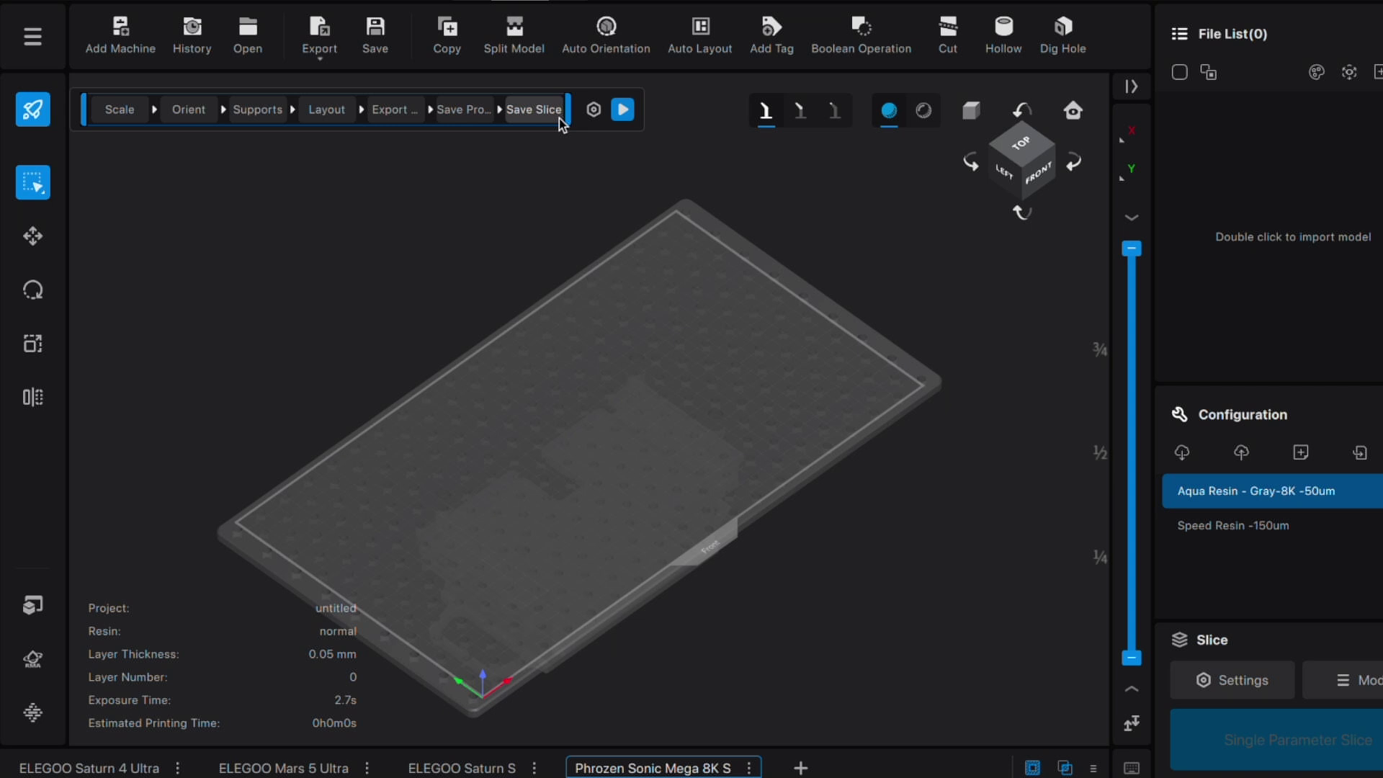
click(268, 111)
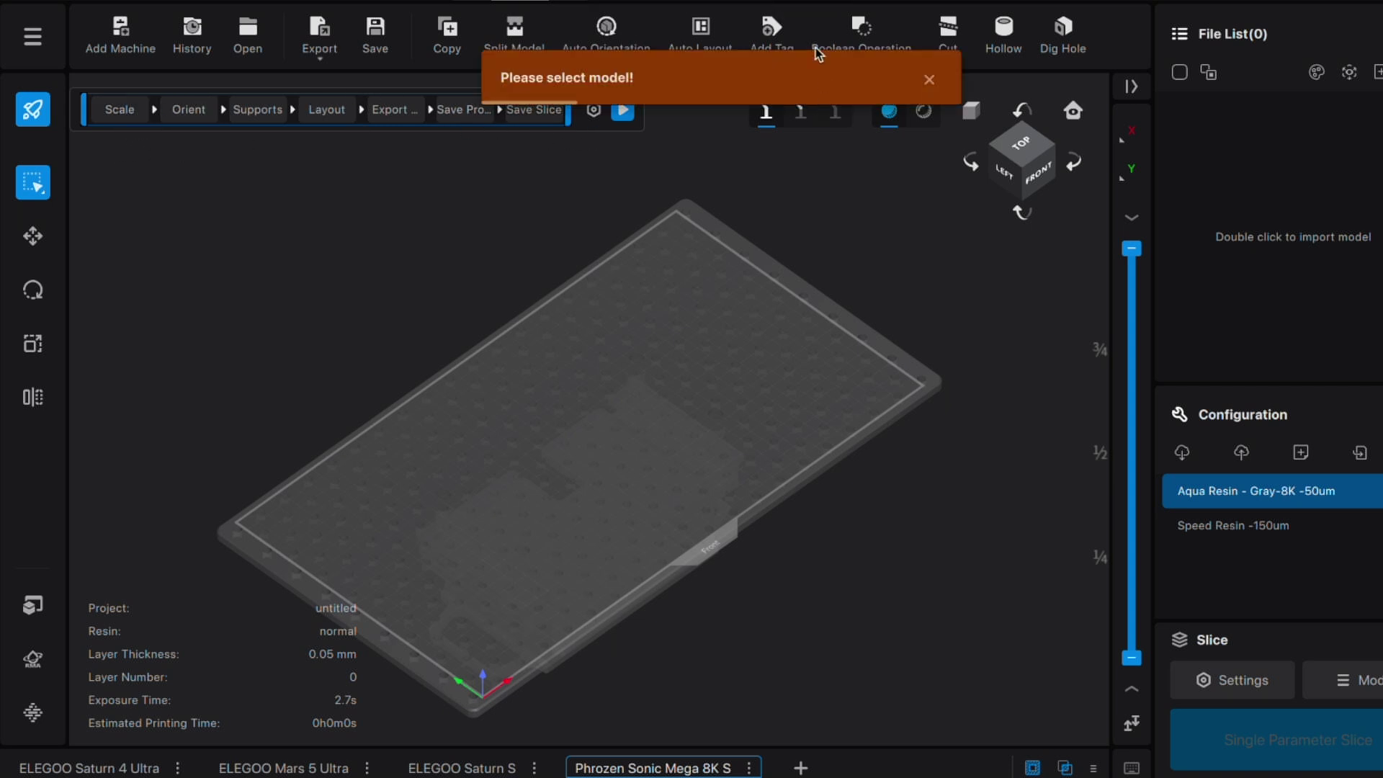
click(772, 32)
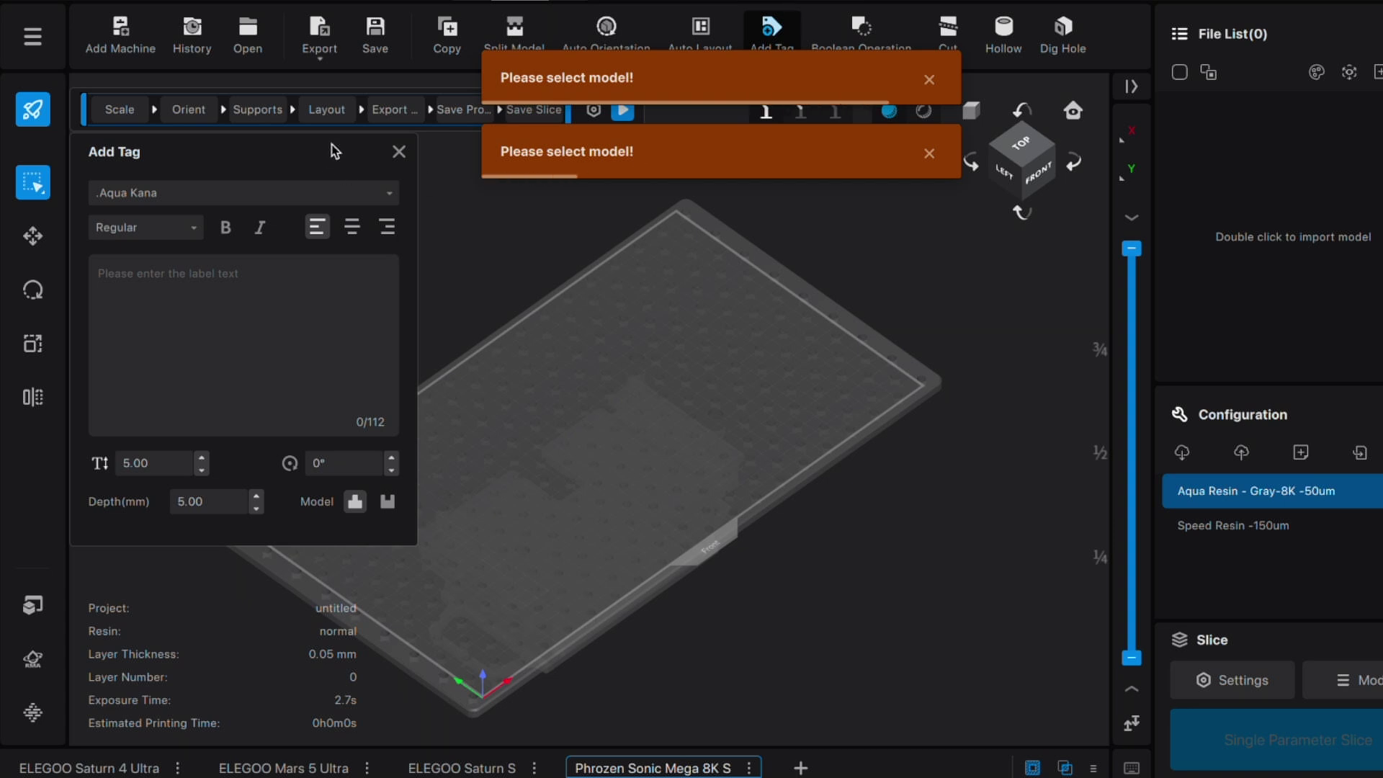
click(398, 151)
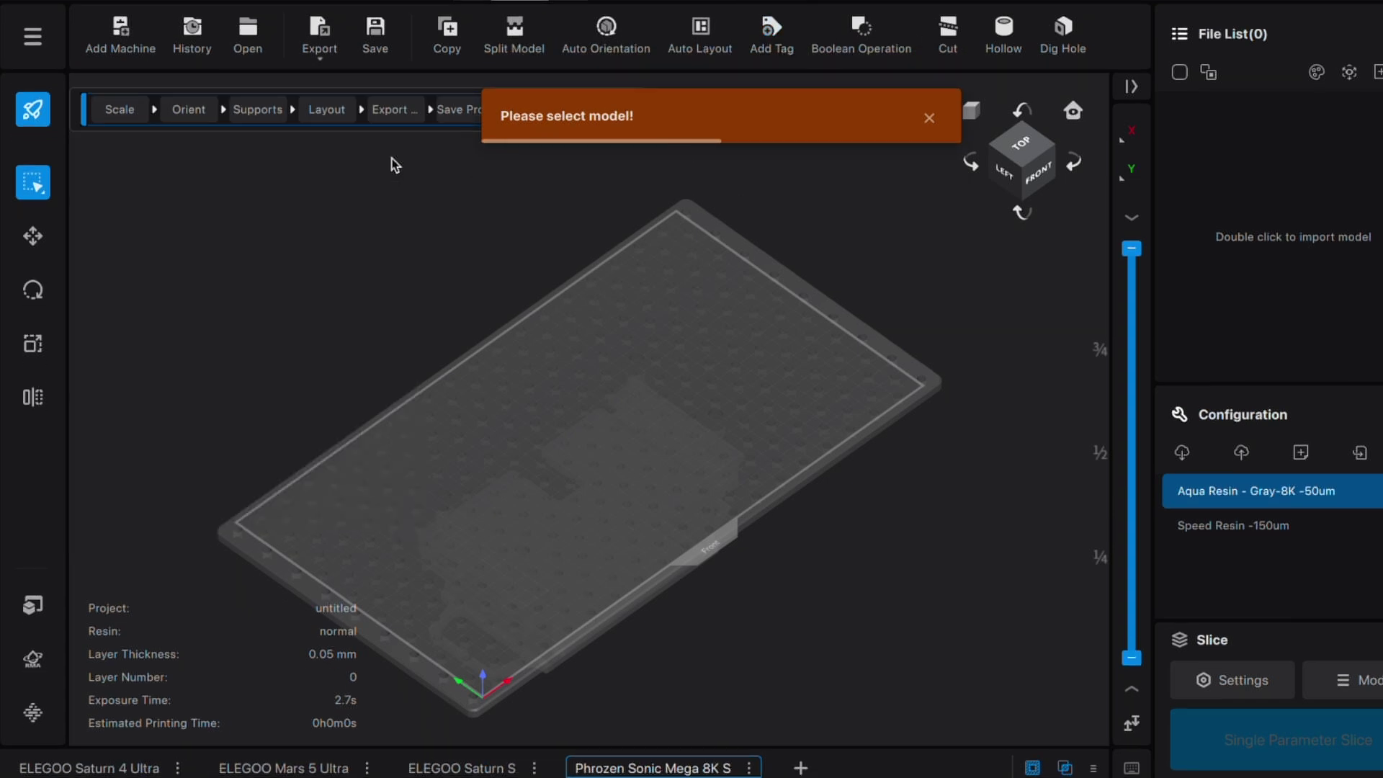
click(929, 118)
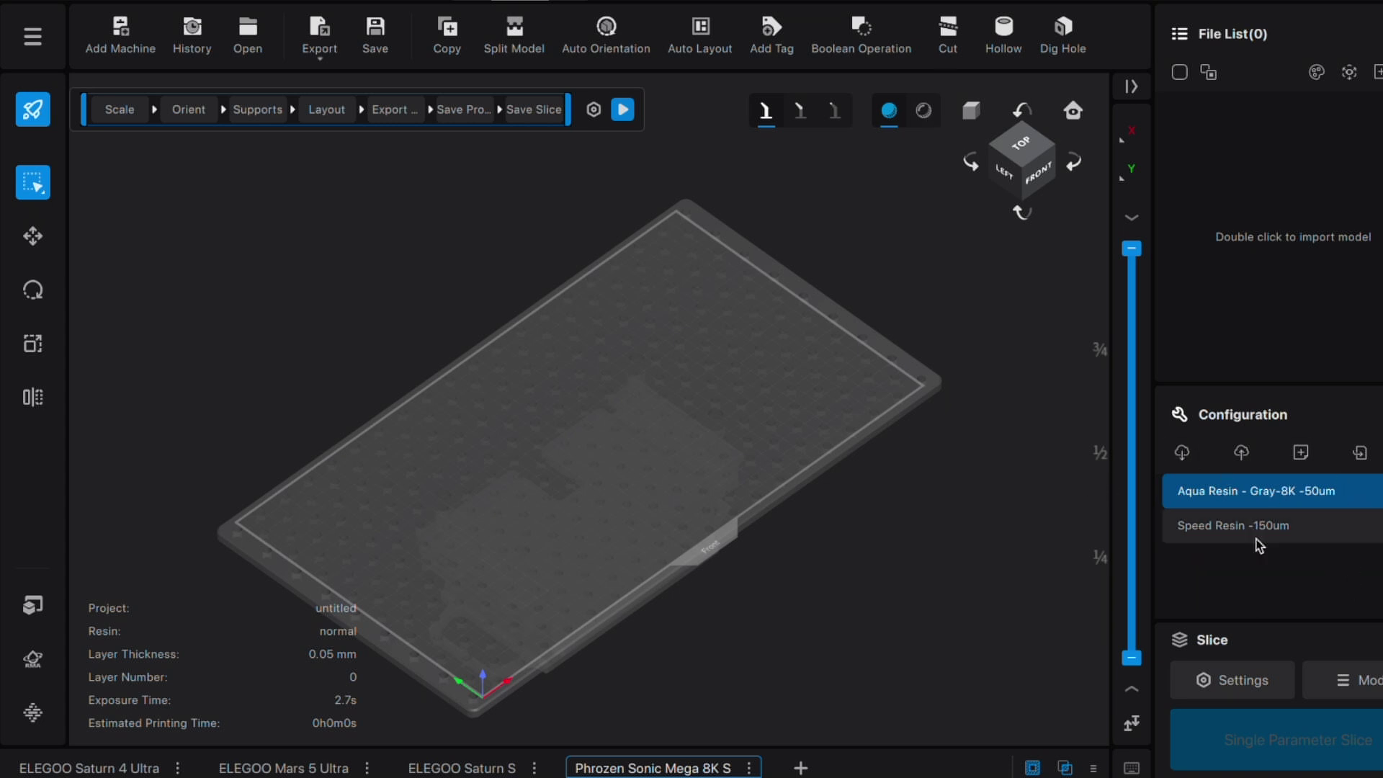
View the ELEGOO Saturn 4 Ultra and Mars 5 Ultra build plates and look at the Boolean Operation options.
click(119, 769)
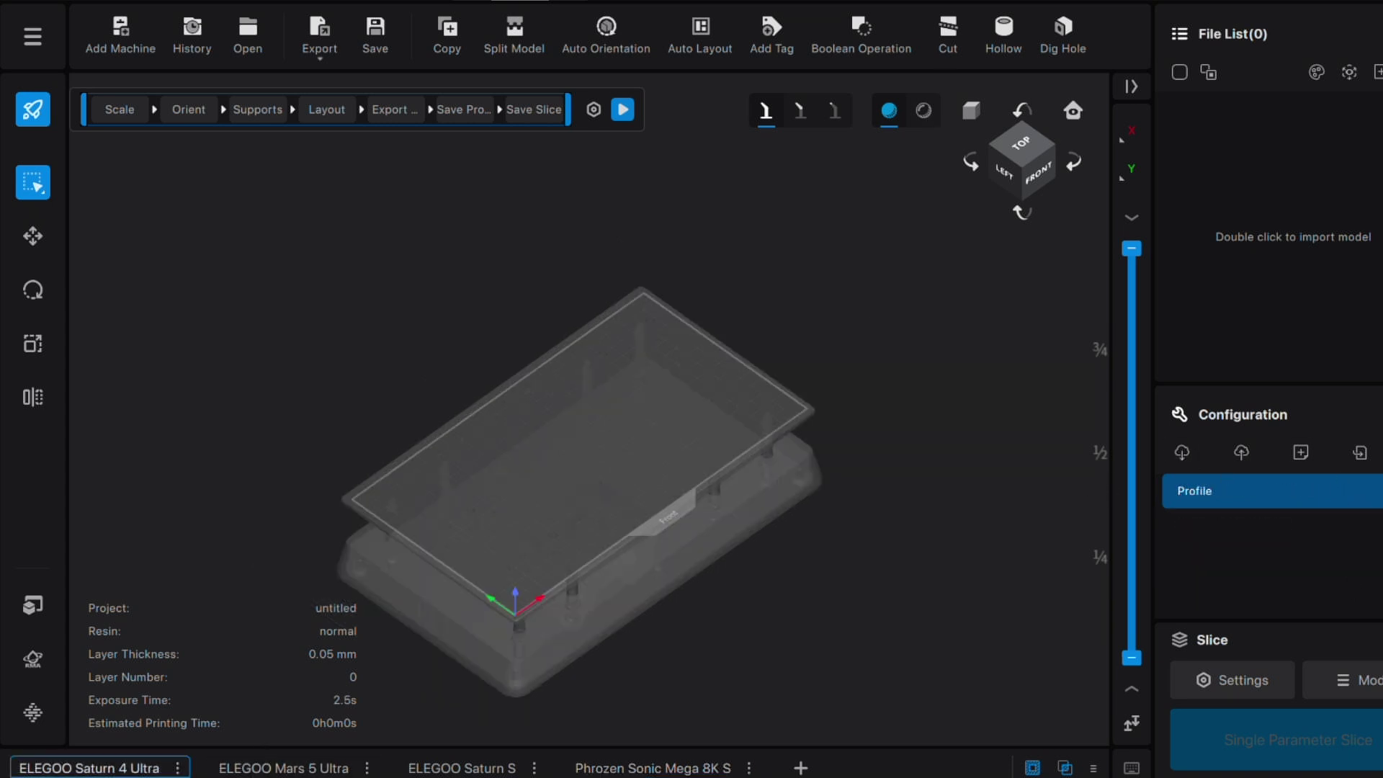
click(256, 768)
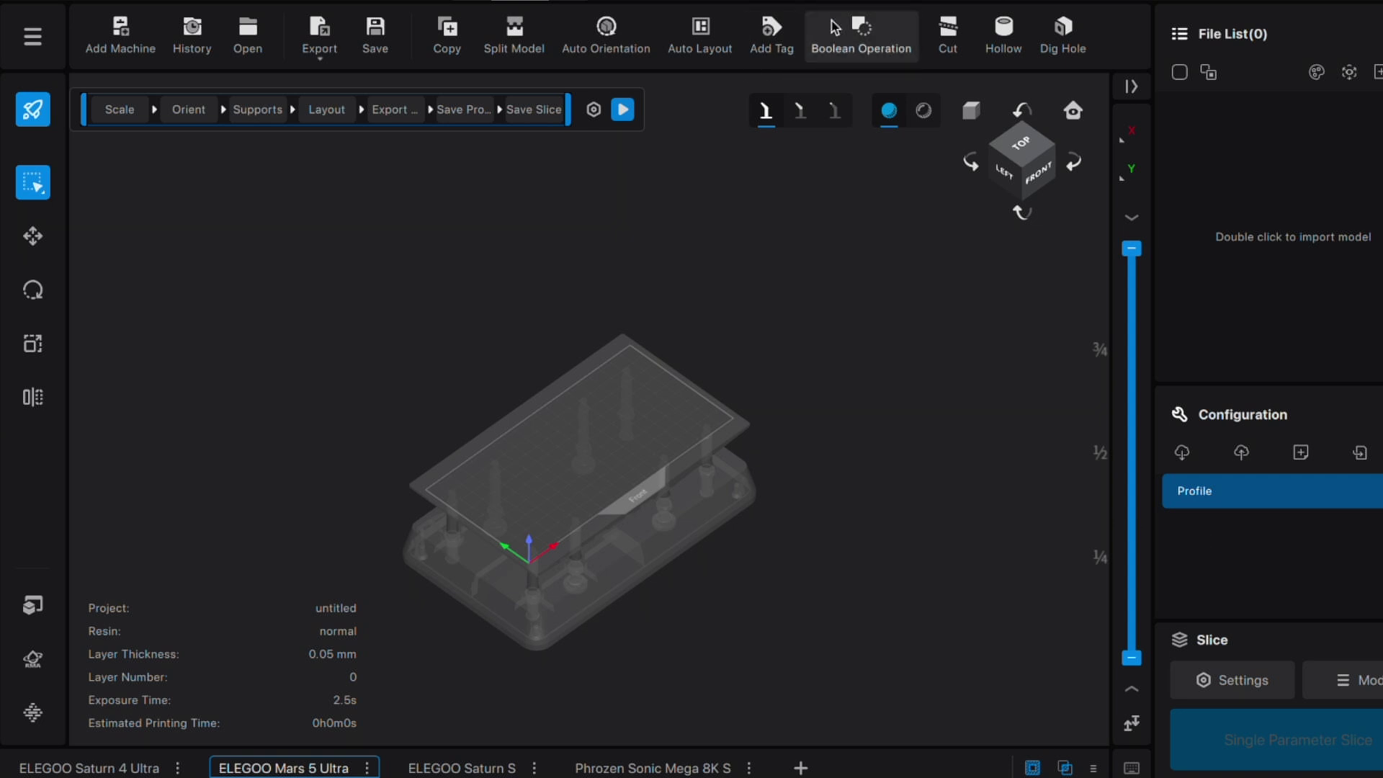
click(870, 51)
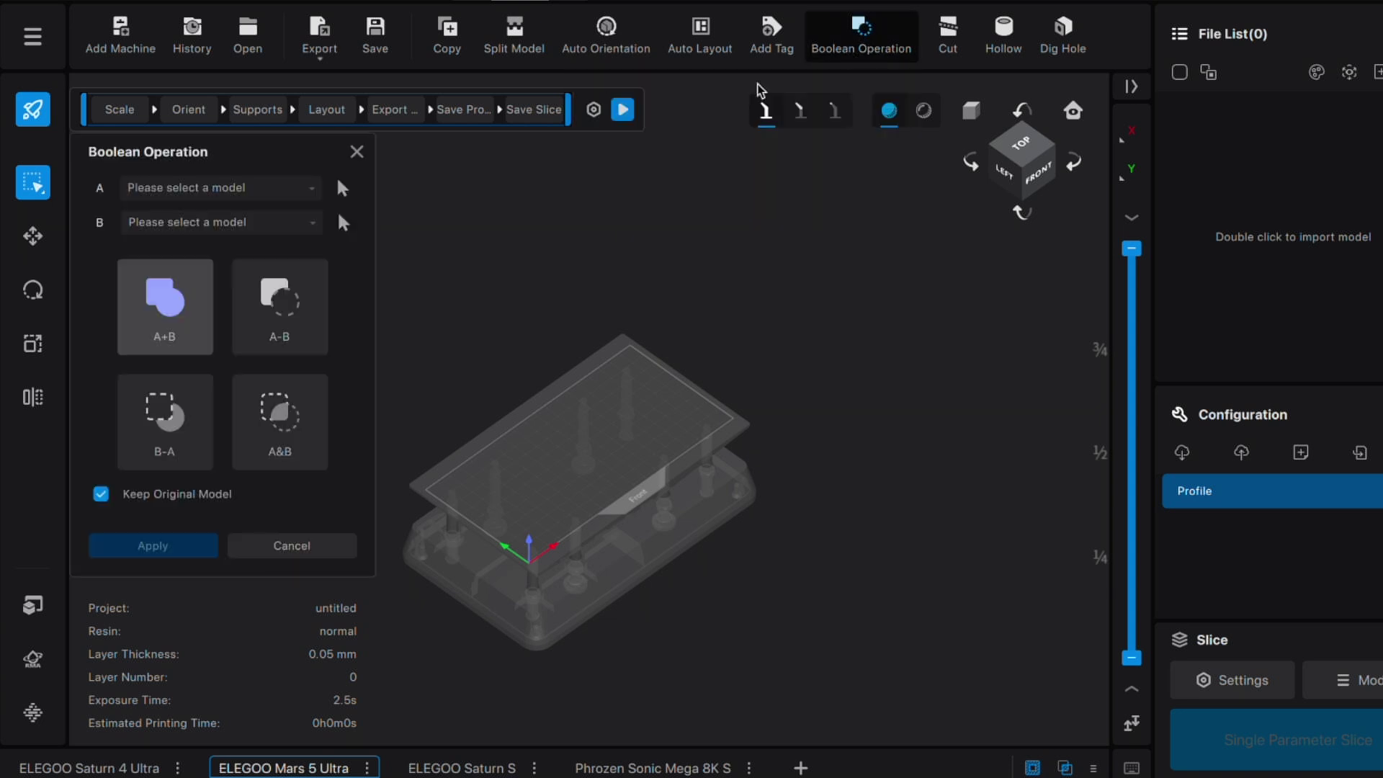
click(999, 52)
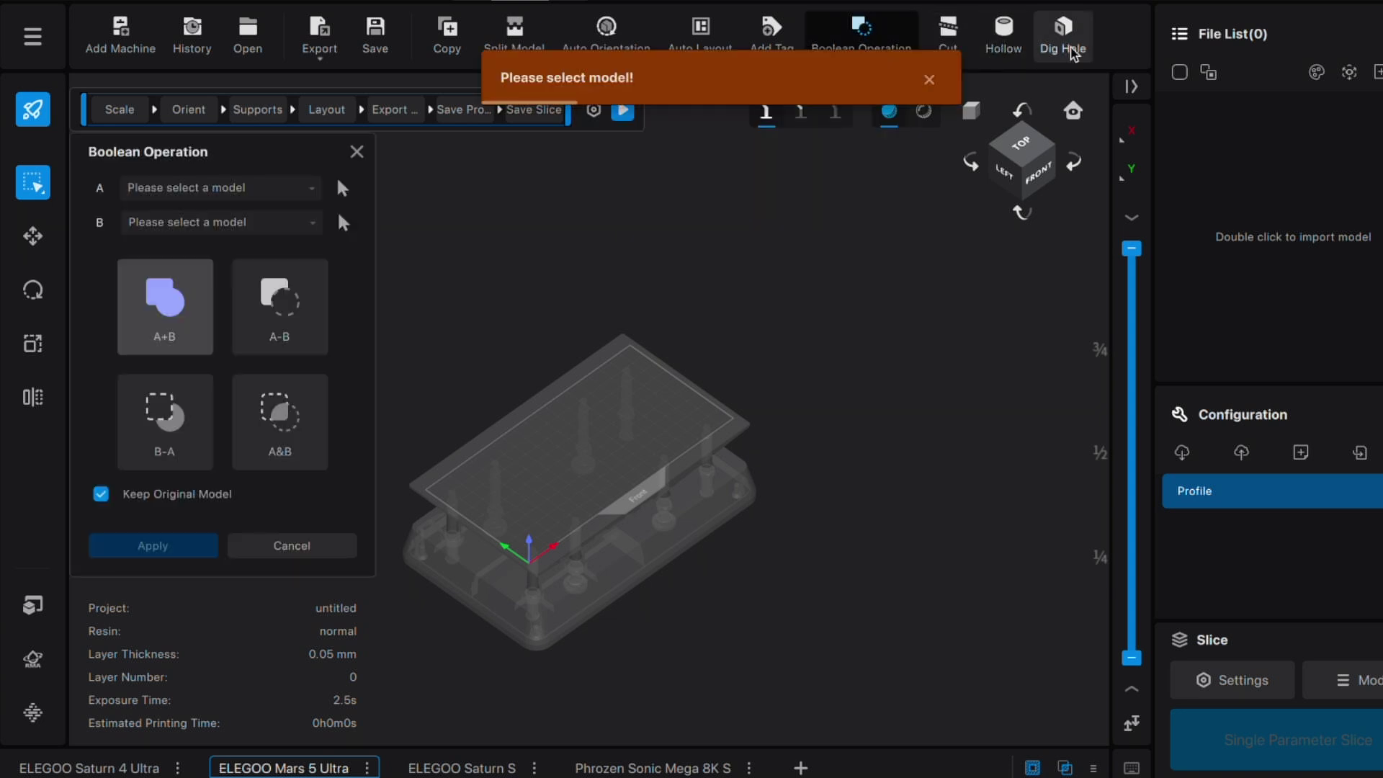
click(929, 81)
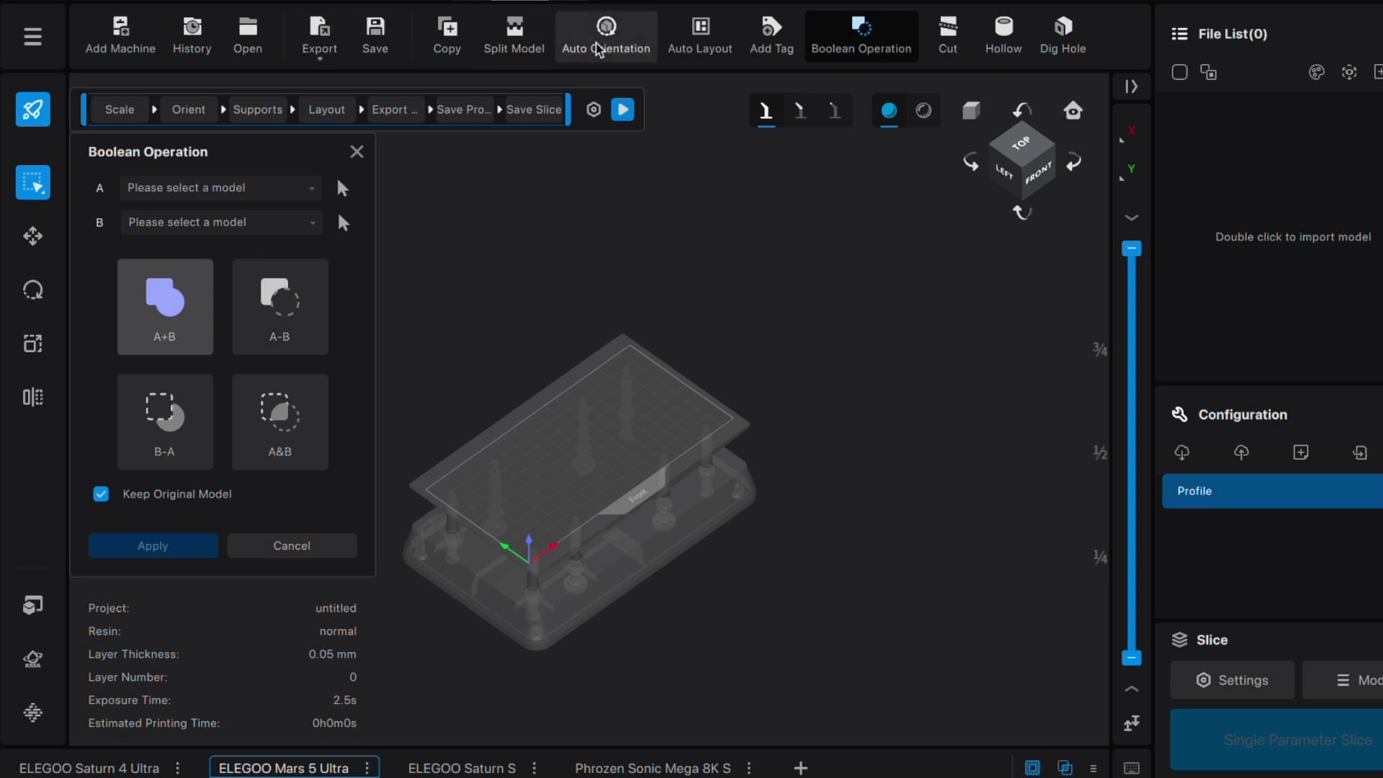
click(944, 3)
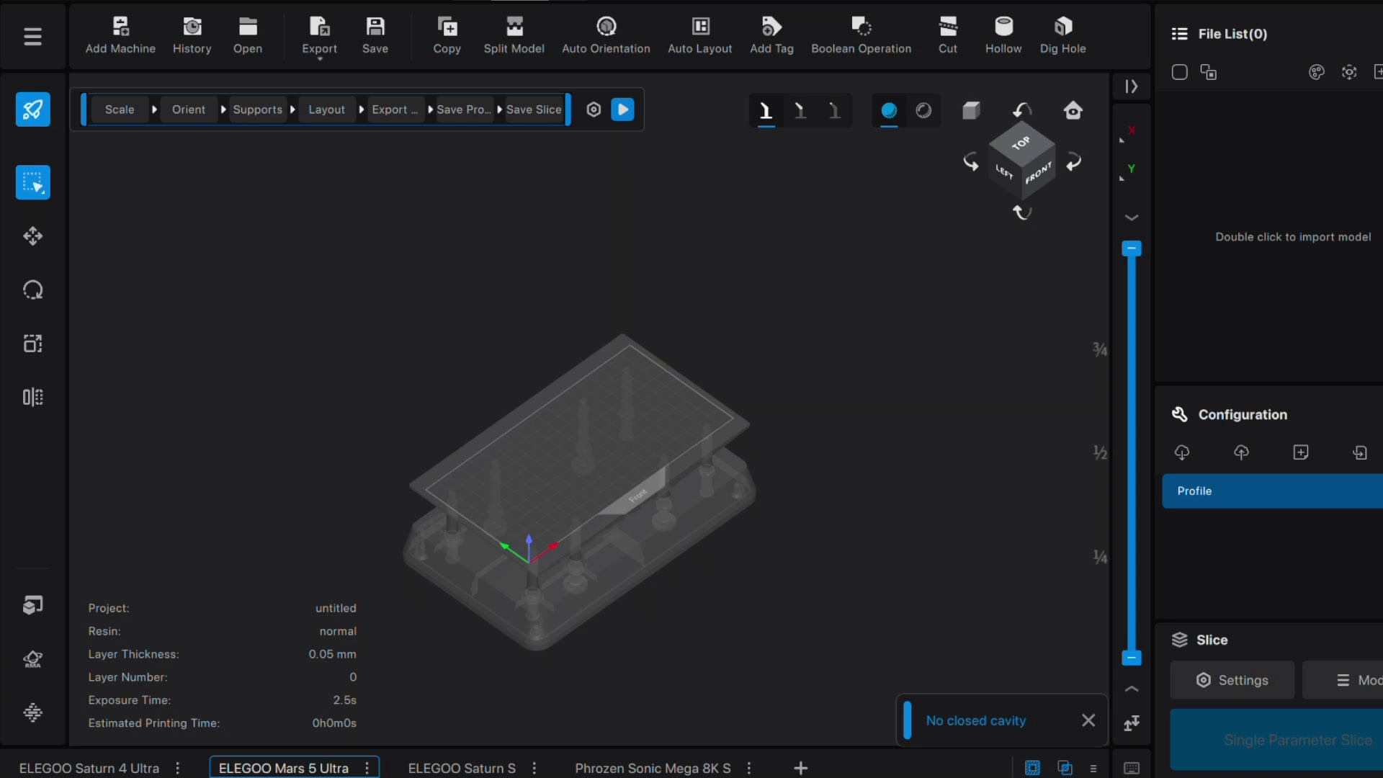
Add the EMAKE3D Galaxy 1 as a new printer and apply its default slice settings.
click(802, 769)
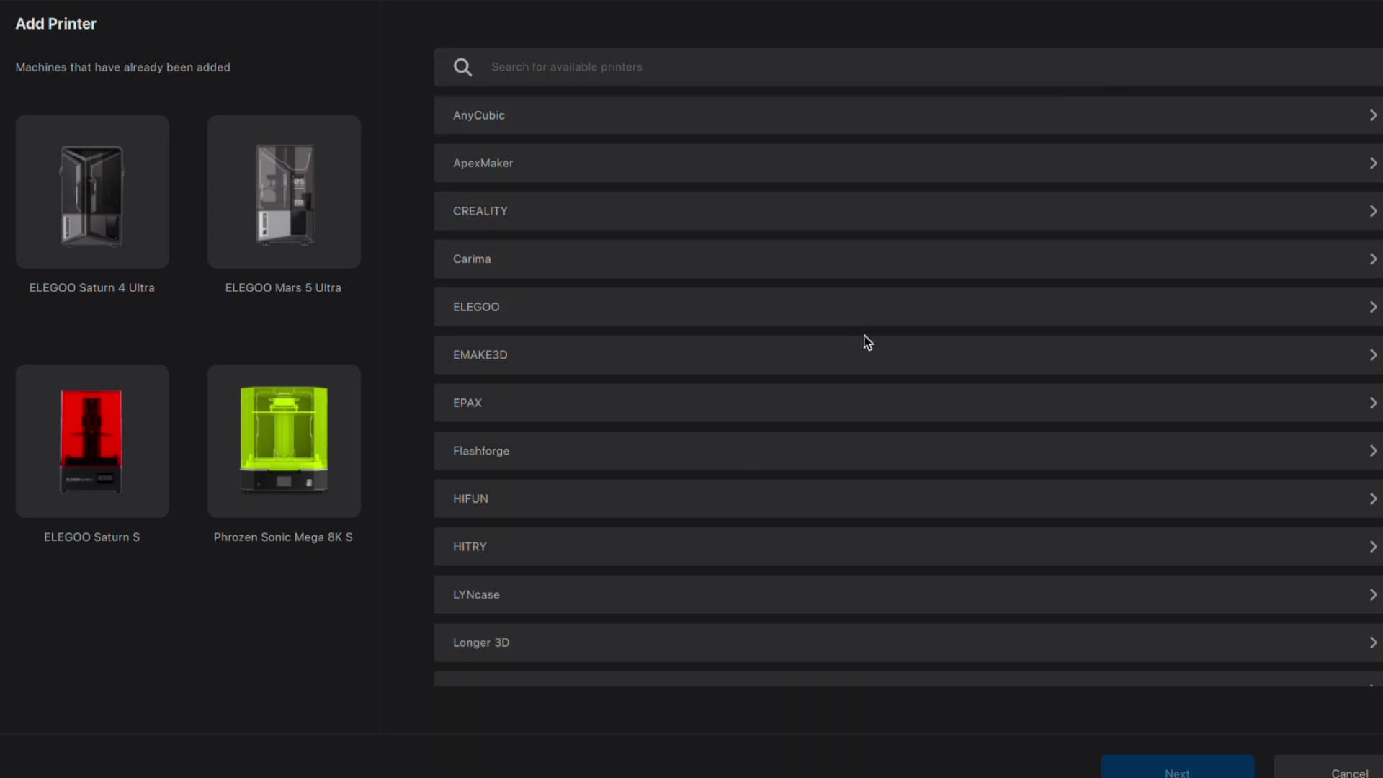
scroll(887, 389, down, 3)
scroll(887, 382, up, 3)
click(808, 361)
click(503, 502)
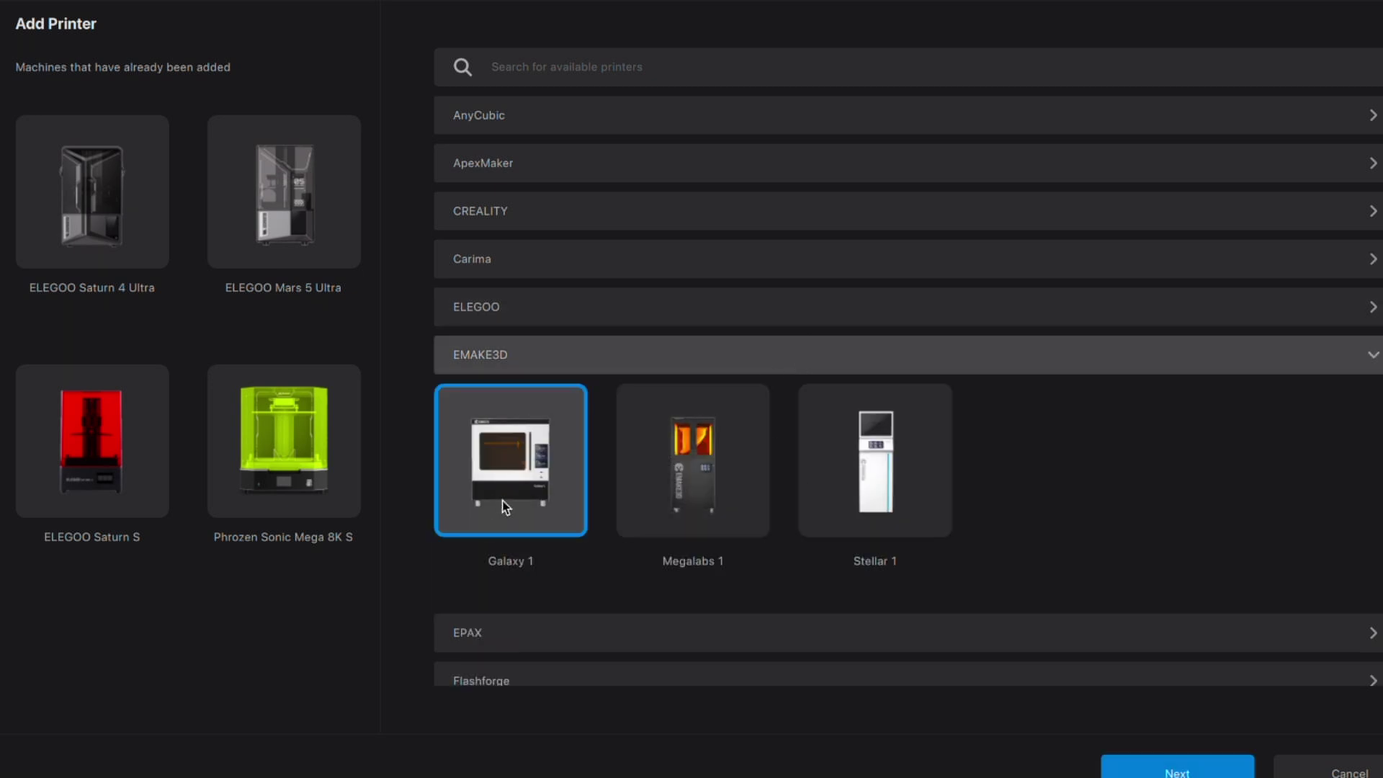
click(1168, 768)
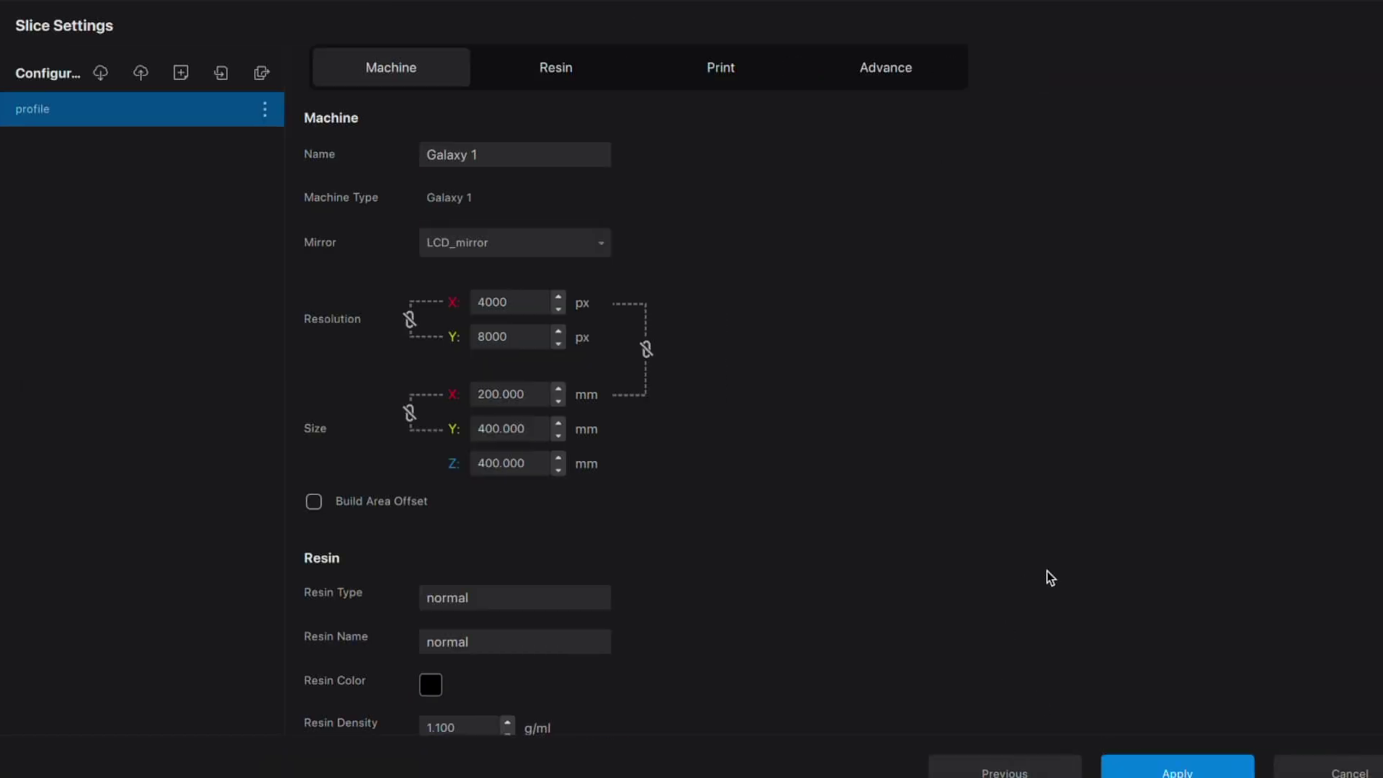
click(1163, 765)
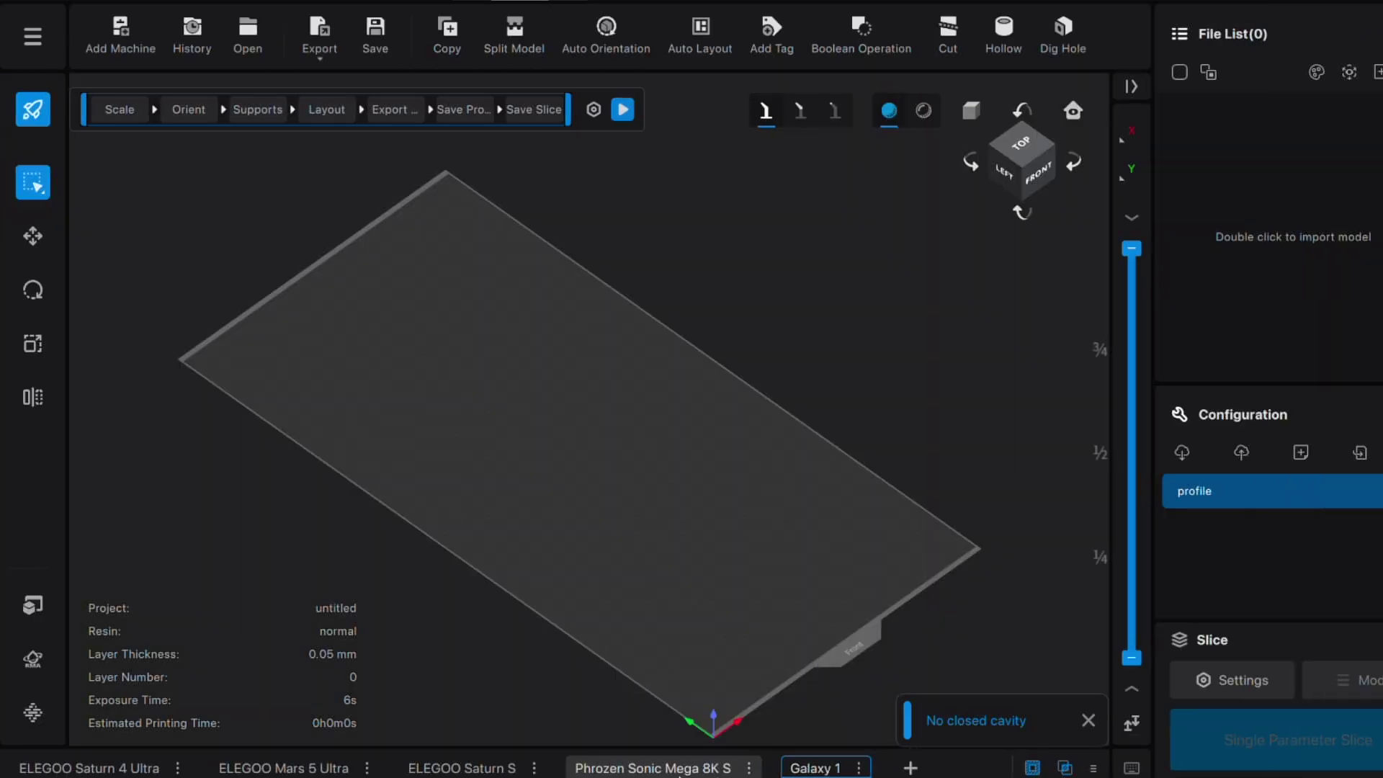
Compare the build plates of the Phrozen Sonic Mega 8K S and the Galaxy 1.
click(680, 770)
click(799, 767)
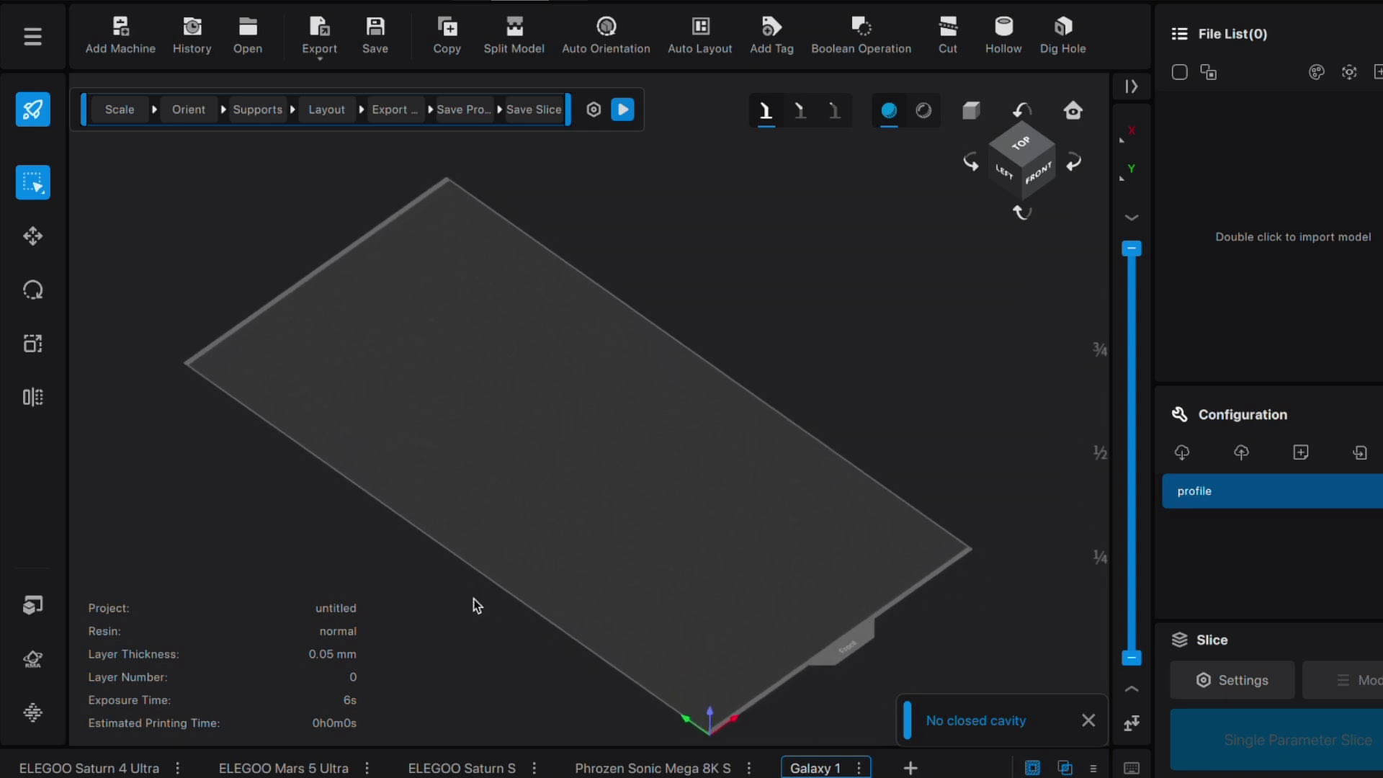
scroll(477, 605, up, 1)
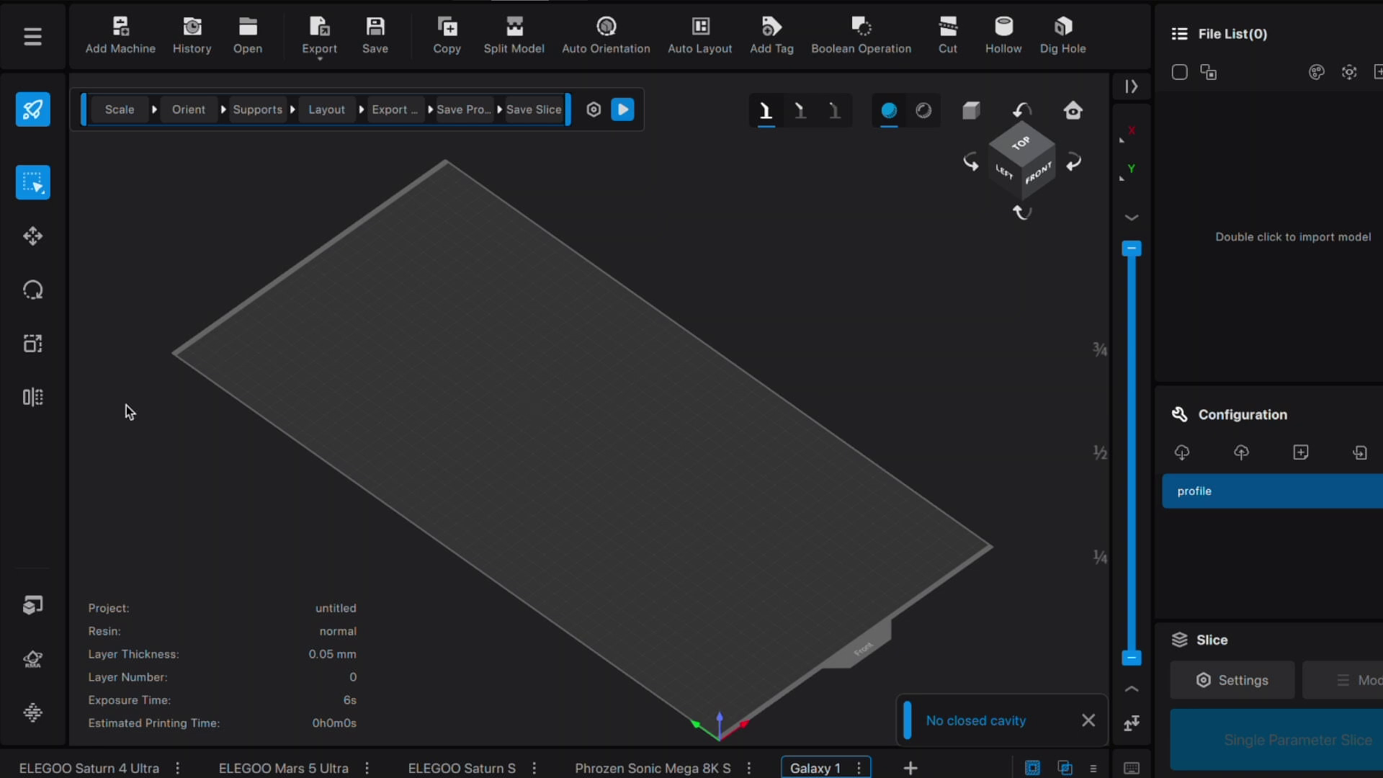
Start the ChituManager download for printer management, move its progress dialog aside and close it.
click(33, 712)
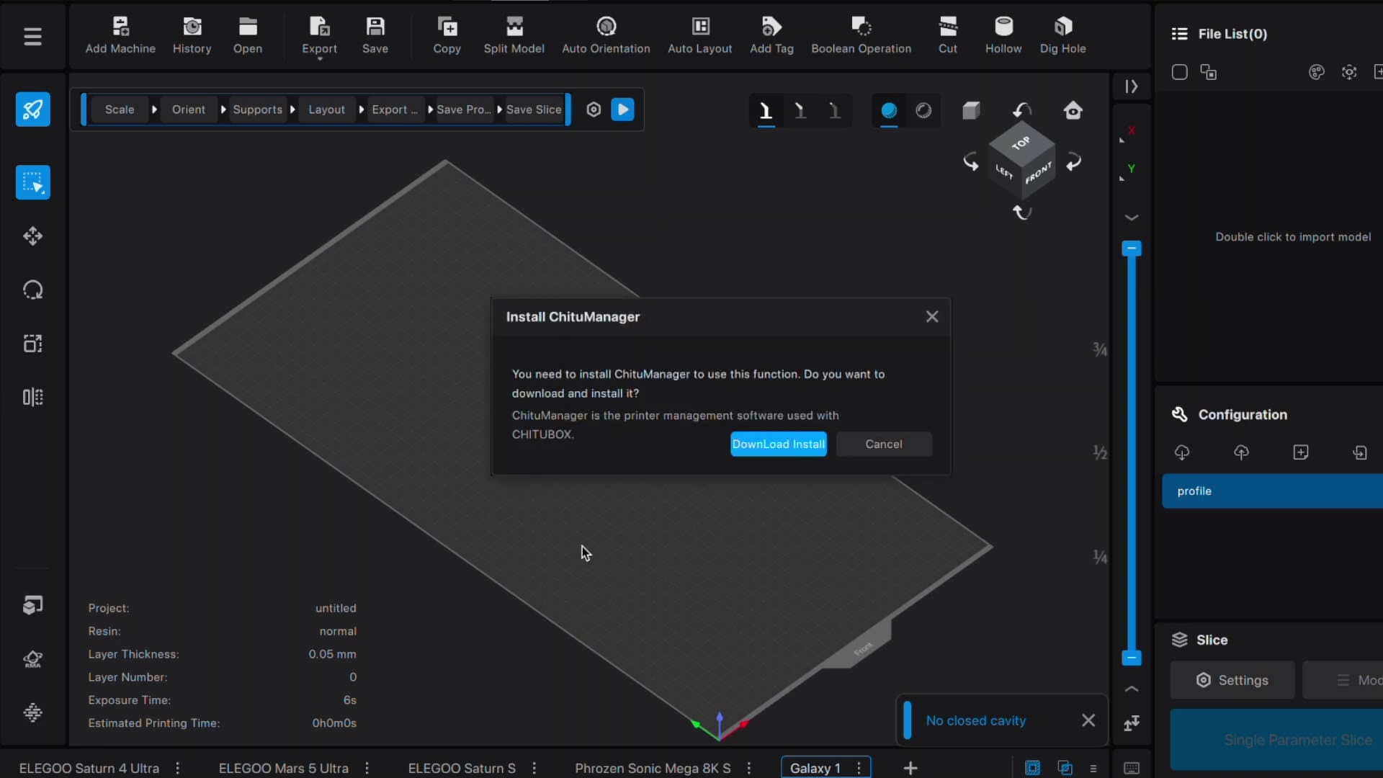
click(788, 452)
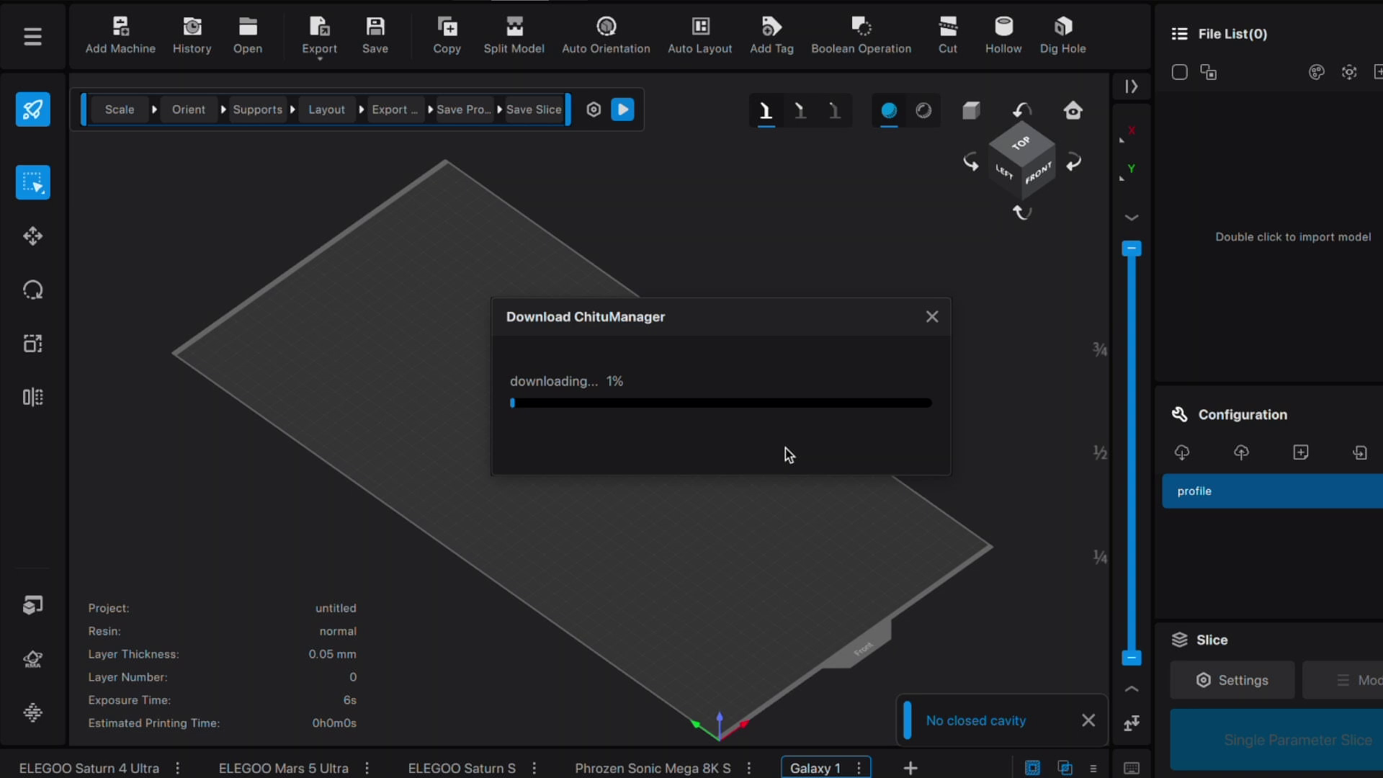
drag(858, 324, 1095, 777)
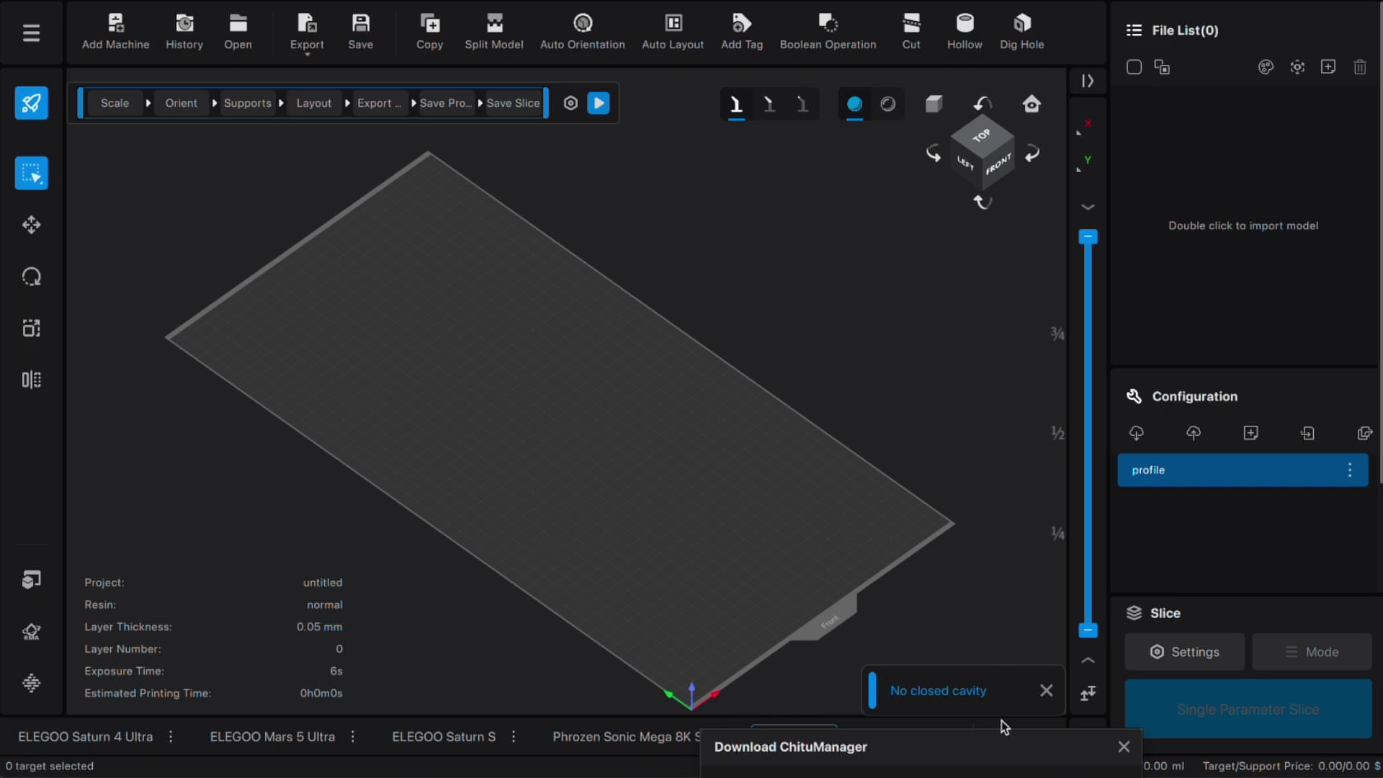
click(1124, 748)
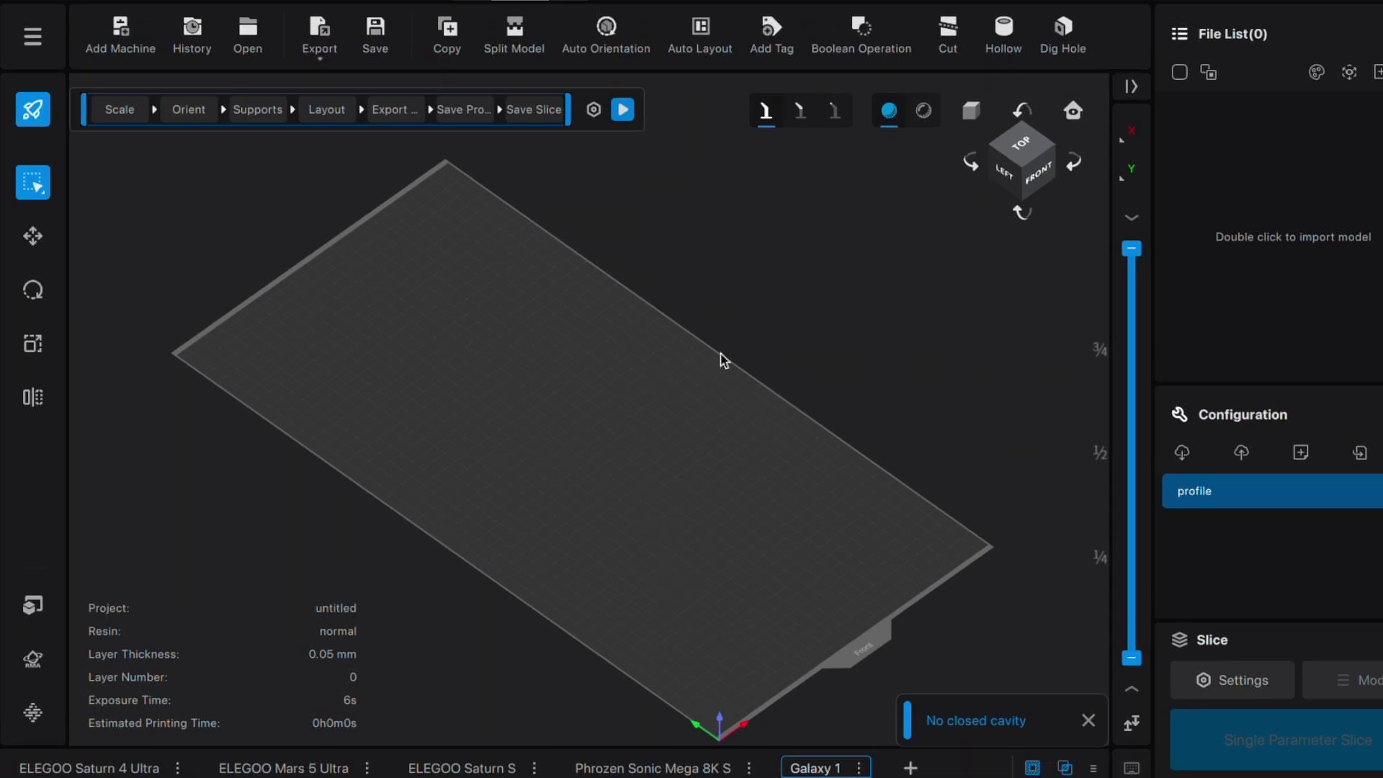